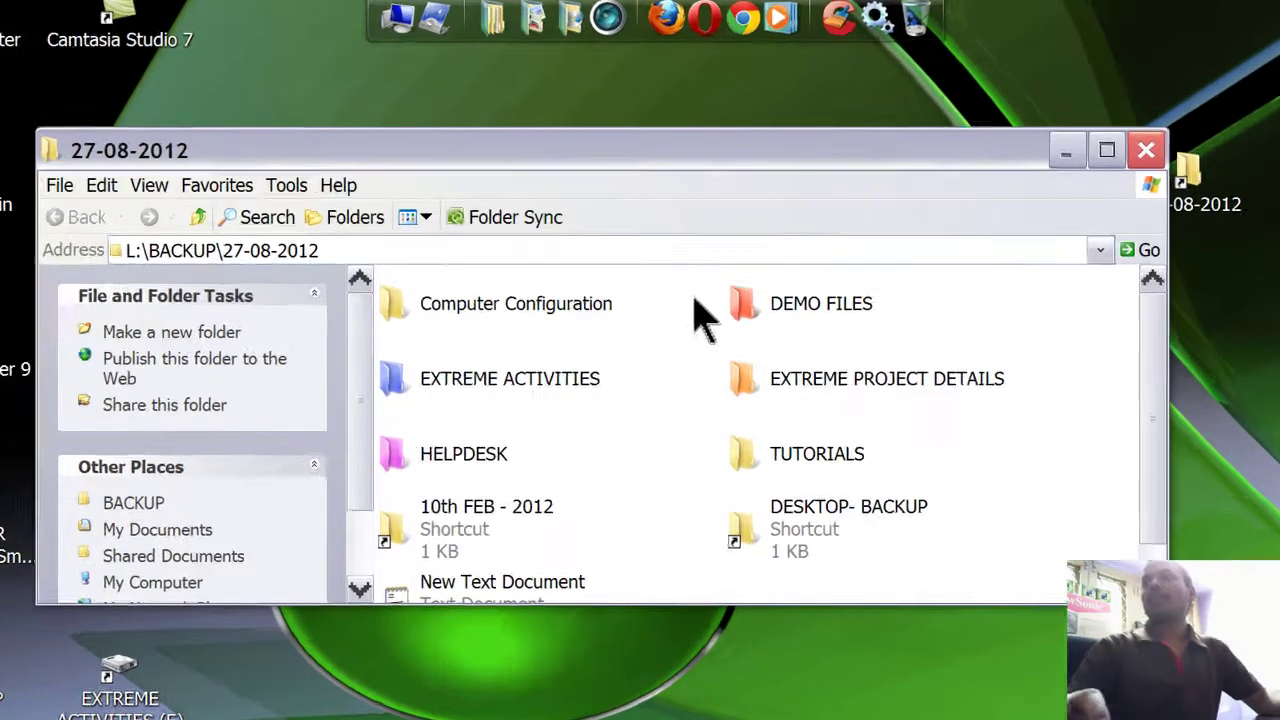
- Open the DEMO FILES folder in L:\BACKUP\27-08-2012 and browse its GIF, PNG, PDF and Word samples
click(736, 268)
double_click(797, 338)
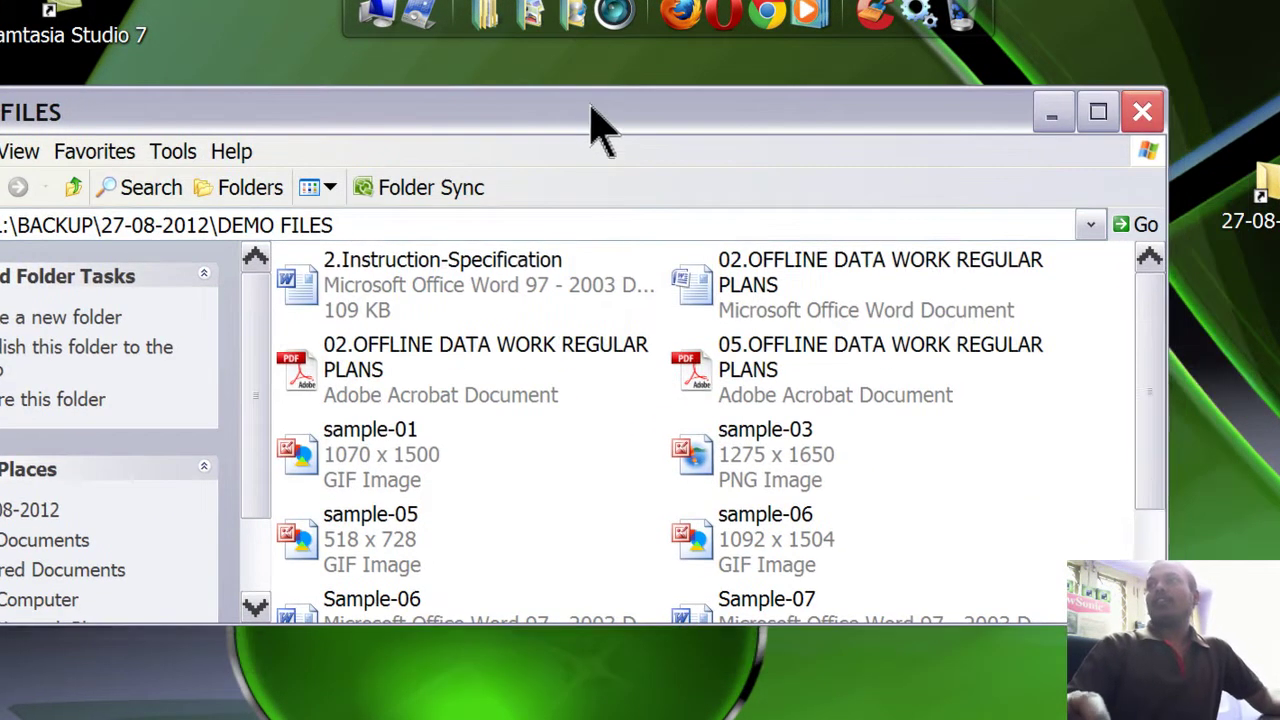
scroll(620, 455, down, 2)
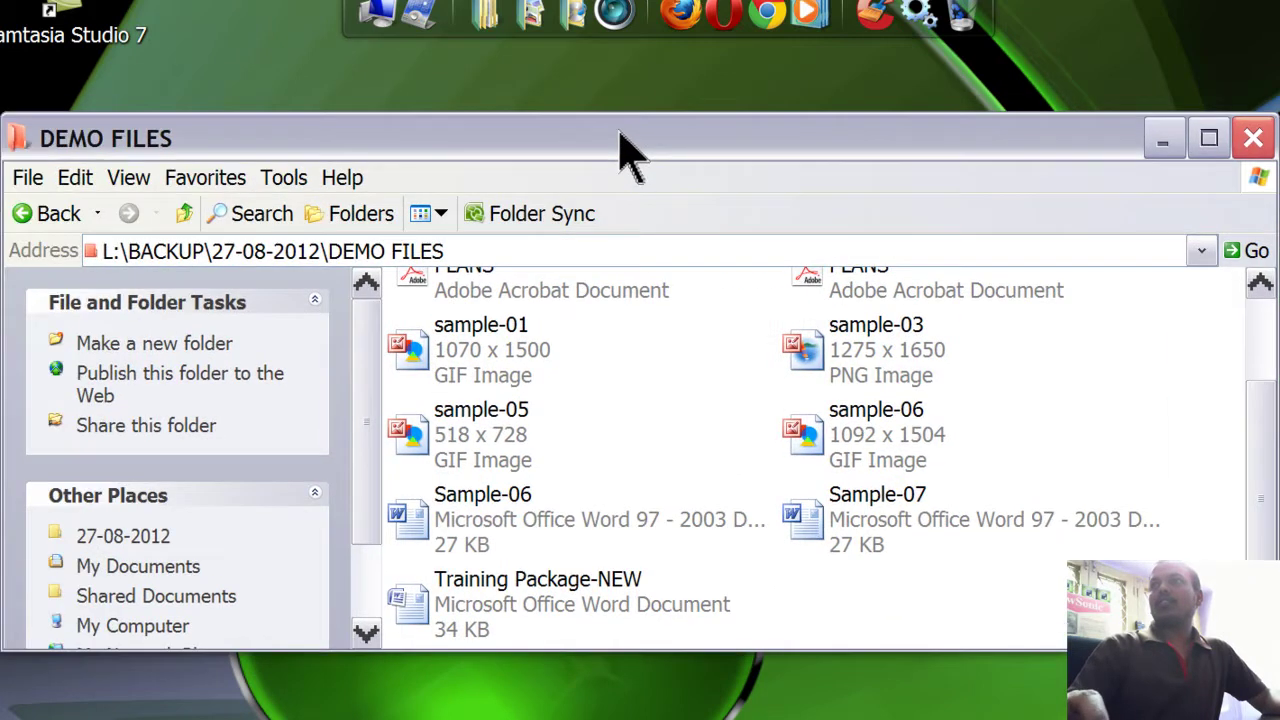
mouse_move(460, 490)
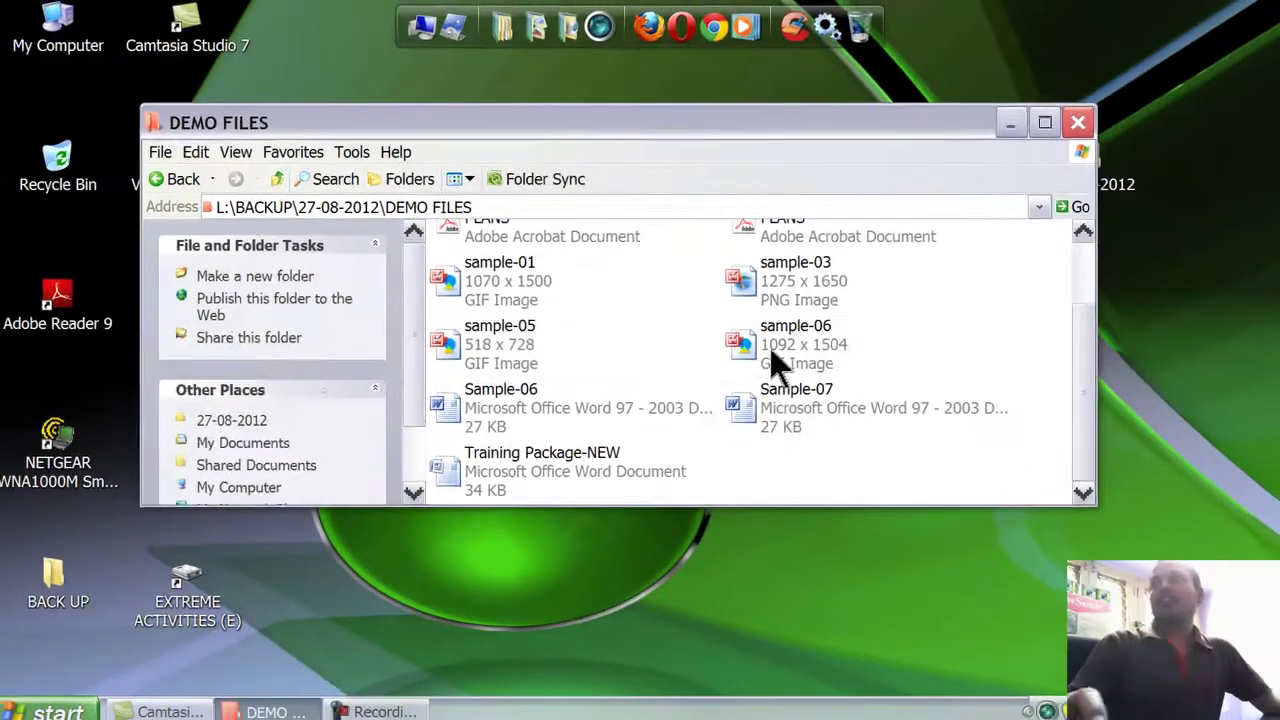
- View the sample-06 GIF scan maximized in Picture Manager, zoomed to 162%
click(772, 350)
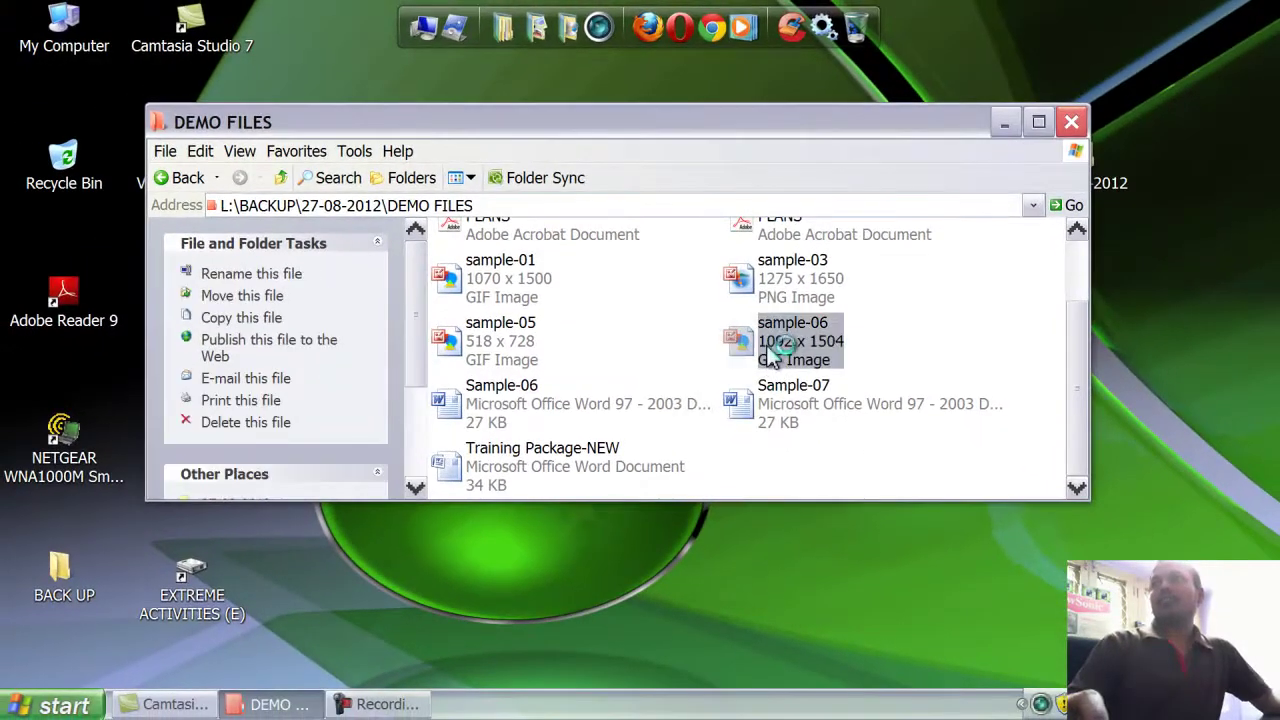
double_click(772, 345)
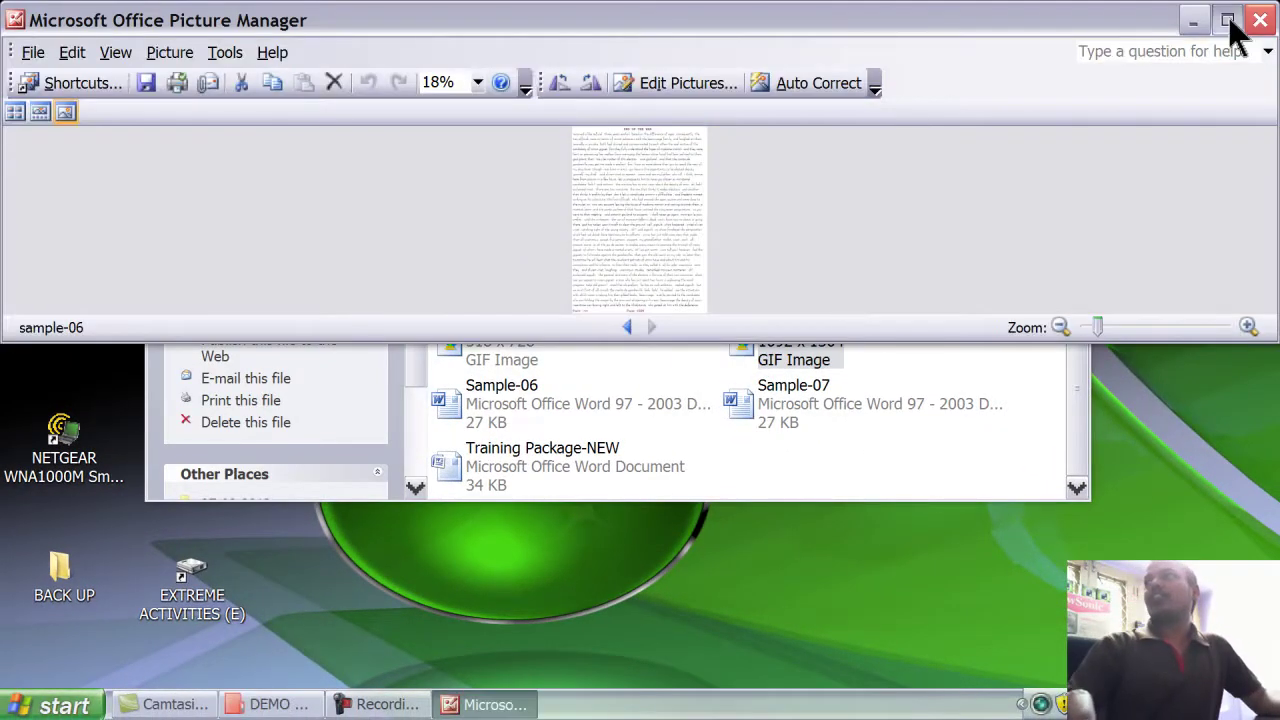
click(1227, 20)
scroll(652, 452, up, 3)
scroll(652, 452, up, 3)
scroll(648, 465, up, 3)
scroll(640, 470, up, 3)
scroll(640, 470, up, 1)
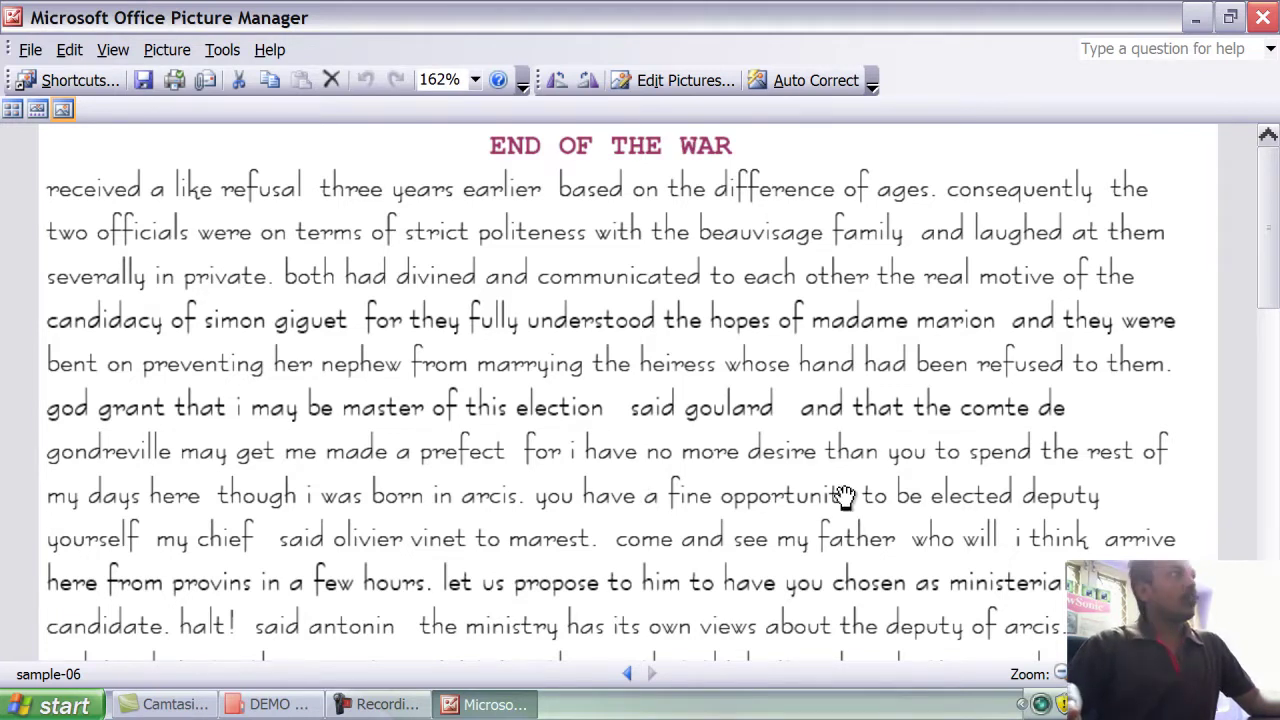
scroll(843, 494, down, 5)
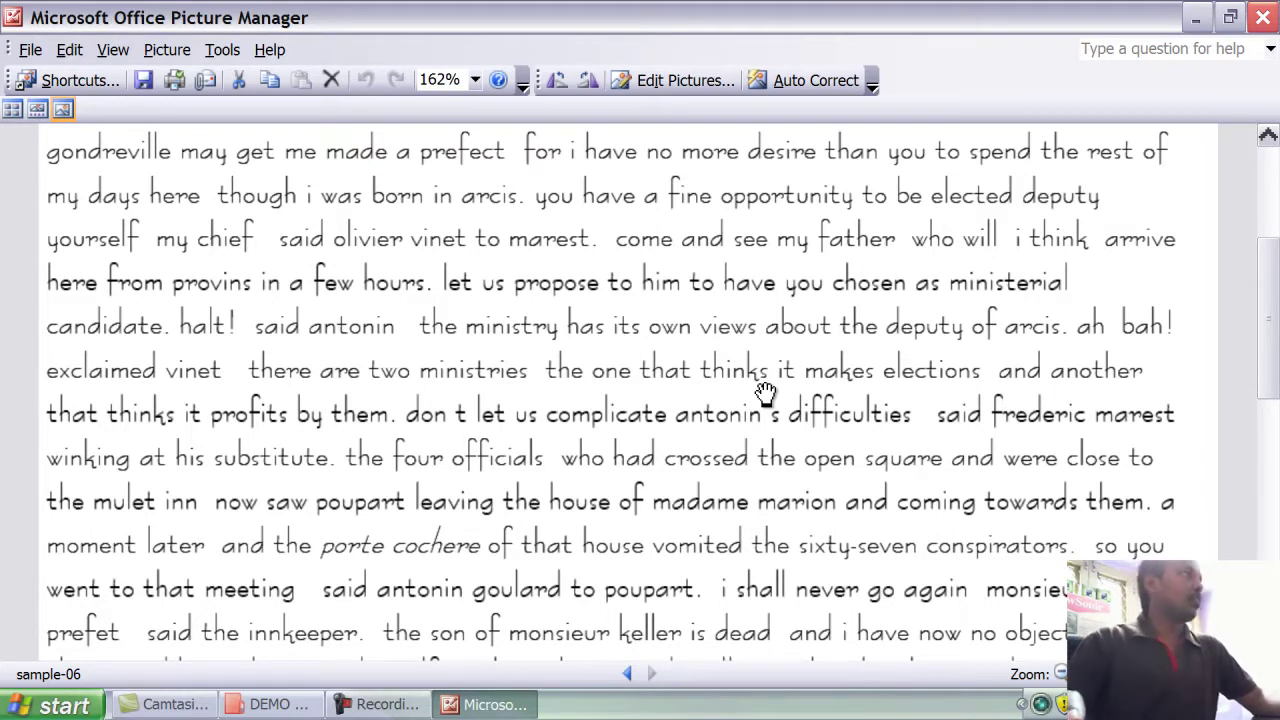
scroll(762, 410, down, 3)
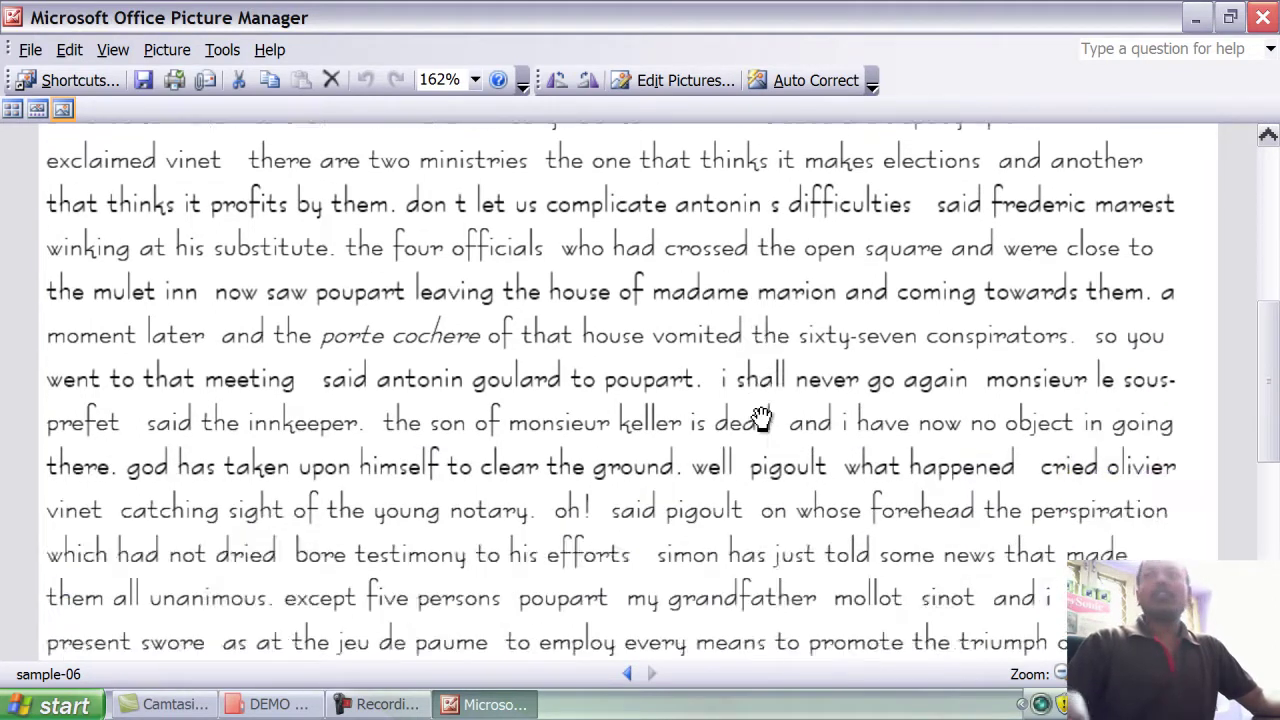
scroll(762, 418, down, 2)
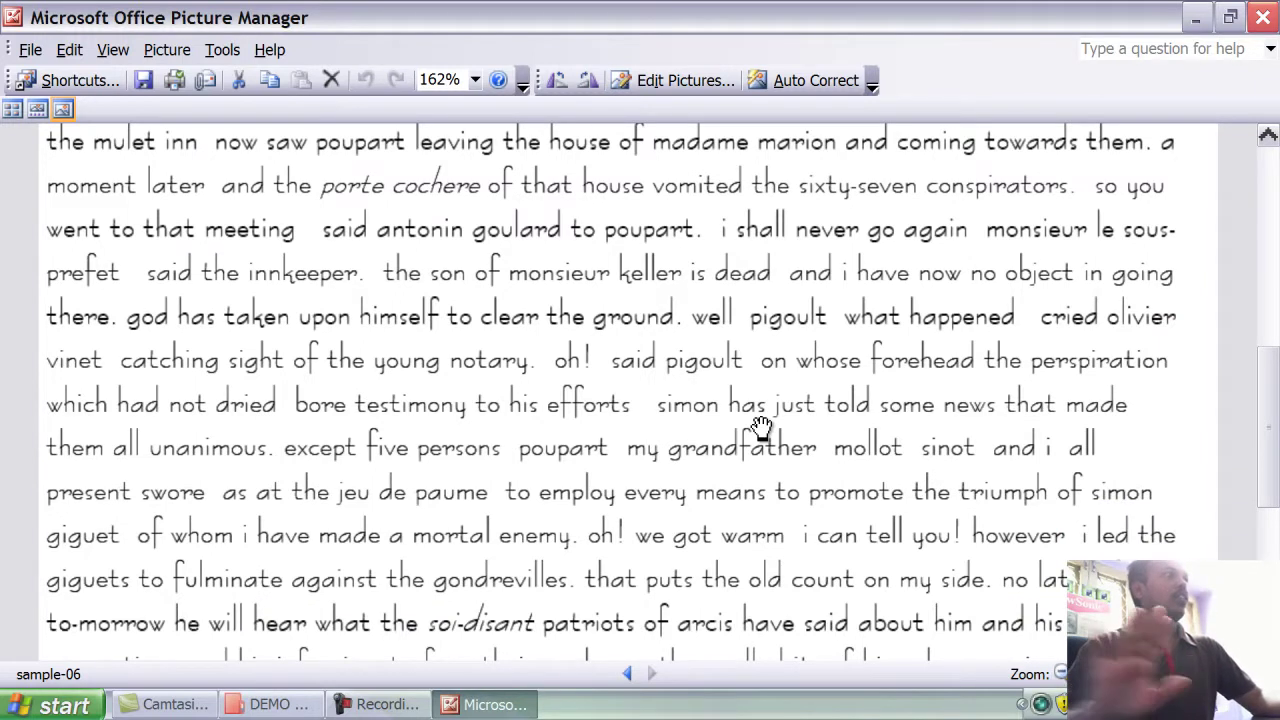
scroll(705, 490, up, 2)
scroll(705, 490, up, 3)
scroll(705, 490, up, 3)
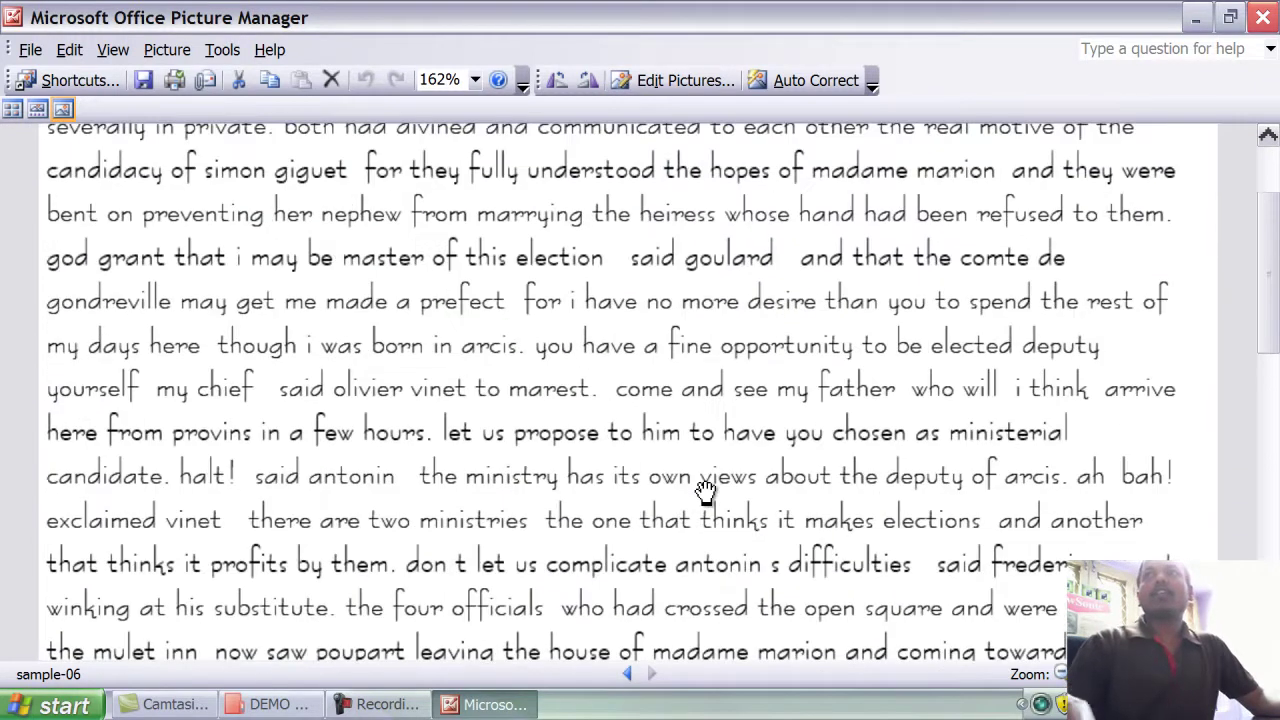
scroll(705, 490, up, 2)
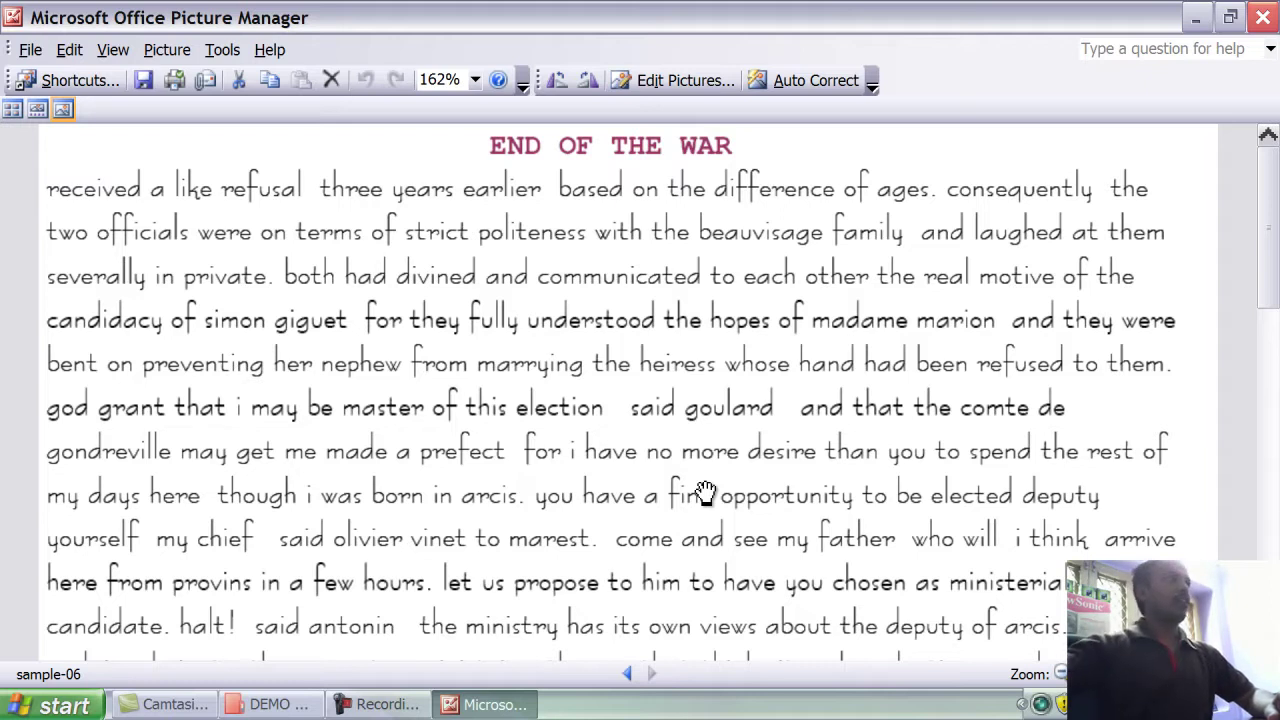
scroll(707, 495, down, 3)
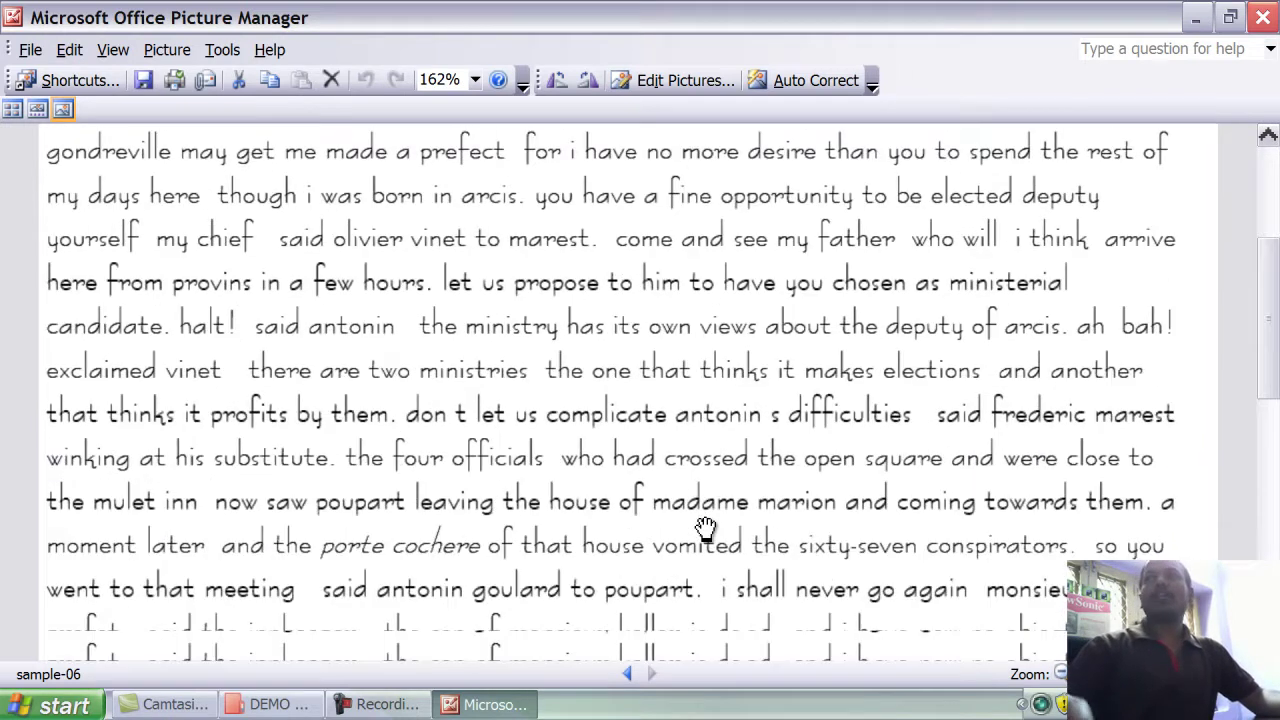
scroll(705, 520, down, 1)
scroll(705, 527, down, 2)
scroll(704, 527, up, 2)
scroll(703, 527, up, 1)
scroll(703, 527, up, 2)
scroll(703, 527, up, 1)
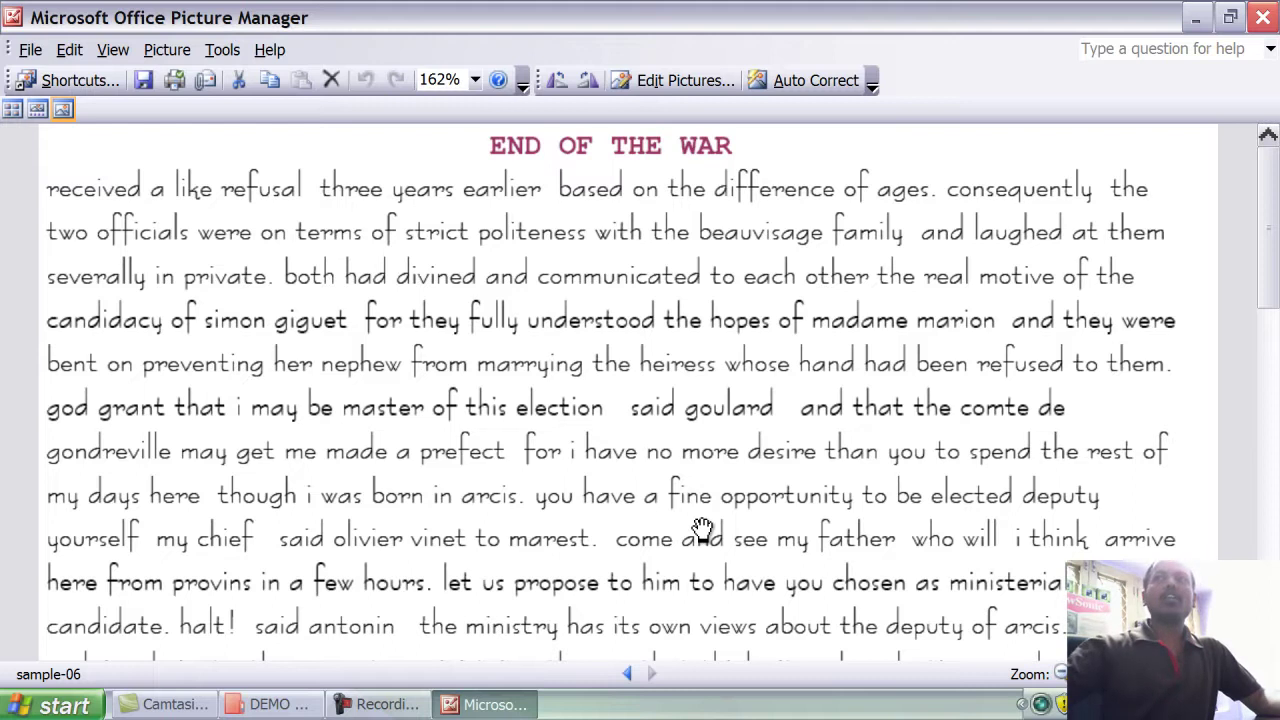
scroll(702, 528, down, 1)
scroll(703, 532, down, 4)
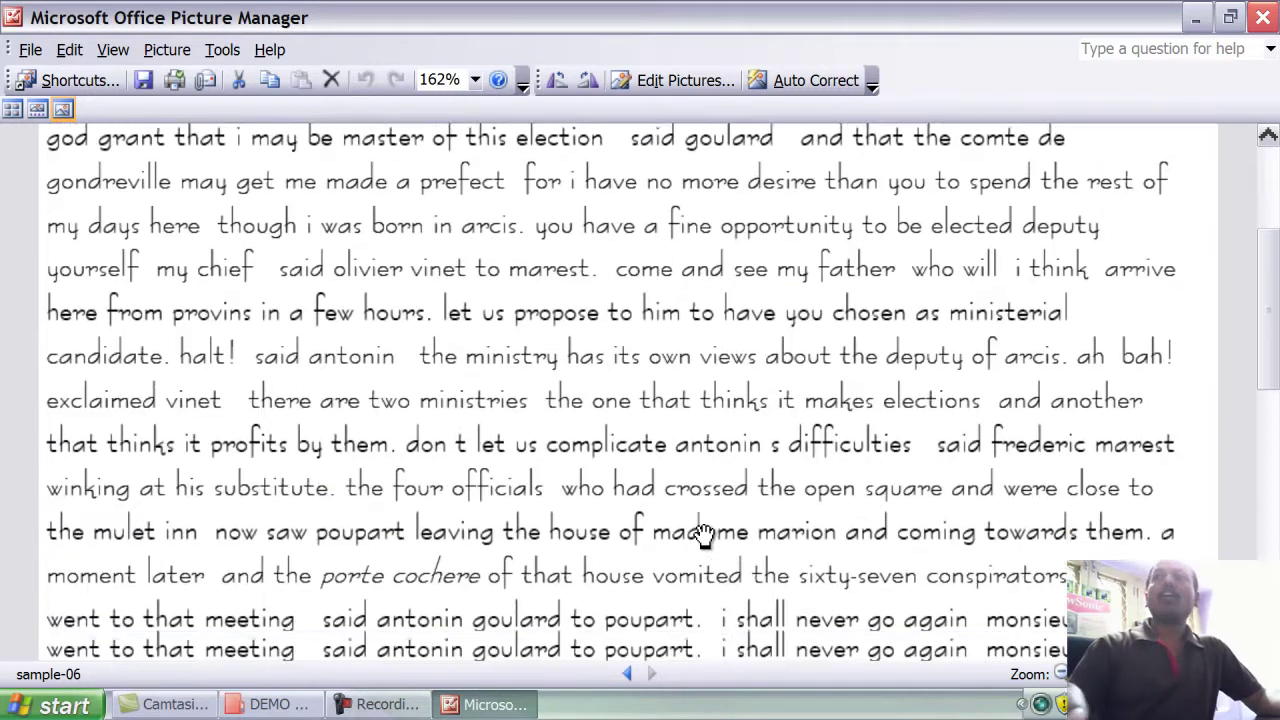
scroll(705, 540, down, 6)
scroll(703, 538, down, 3)
scroll(700, 550, down, 2)
scroll(700, 560, down, 1)
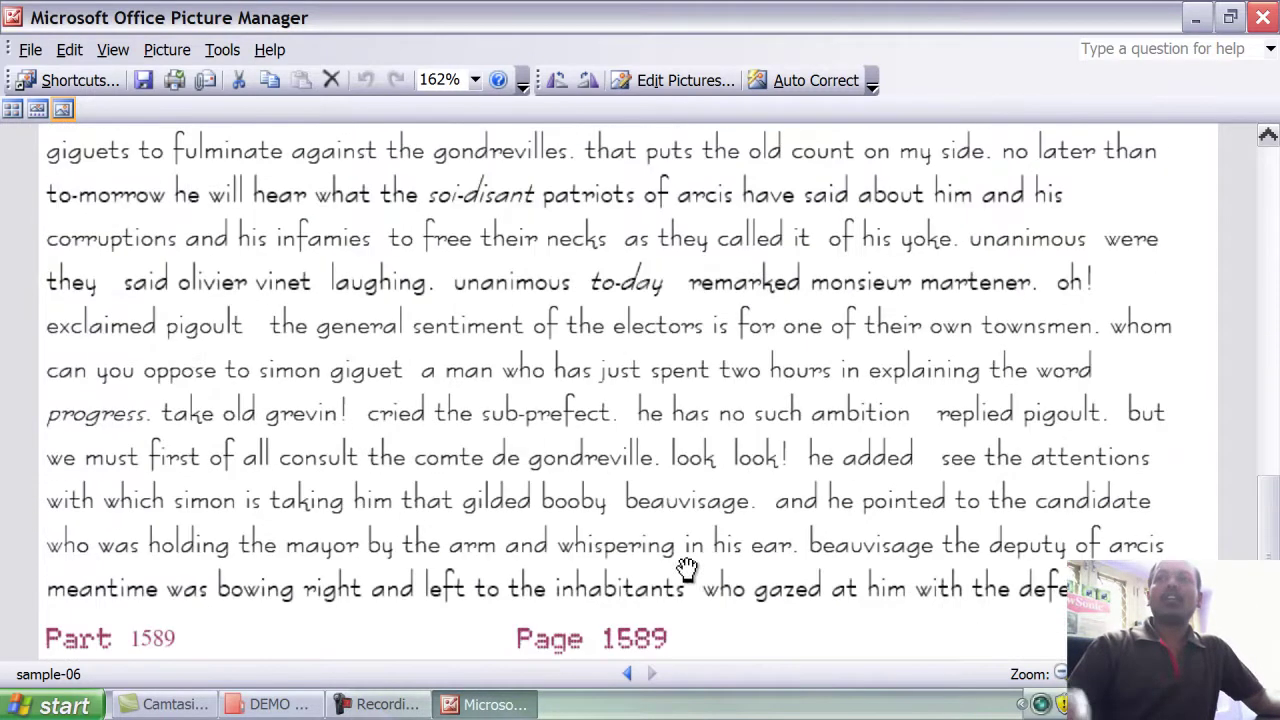
- Open the Sample-06 Word document from DEMO FILES and scroll through its END OF THE WAR text
click(270, 704)
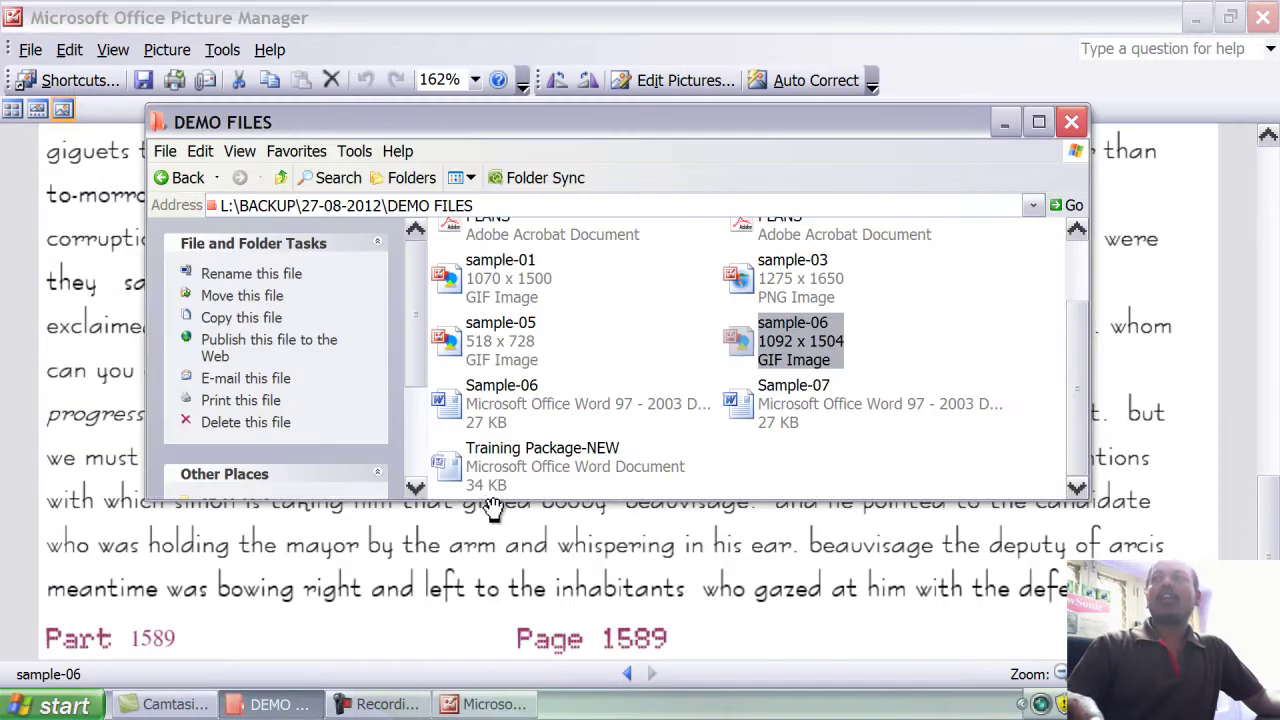
click(478, 430)
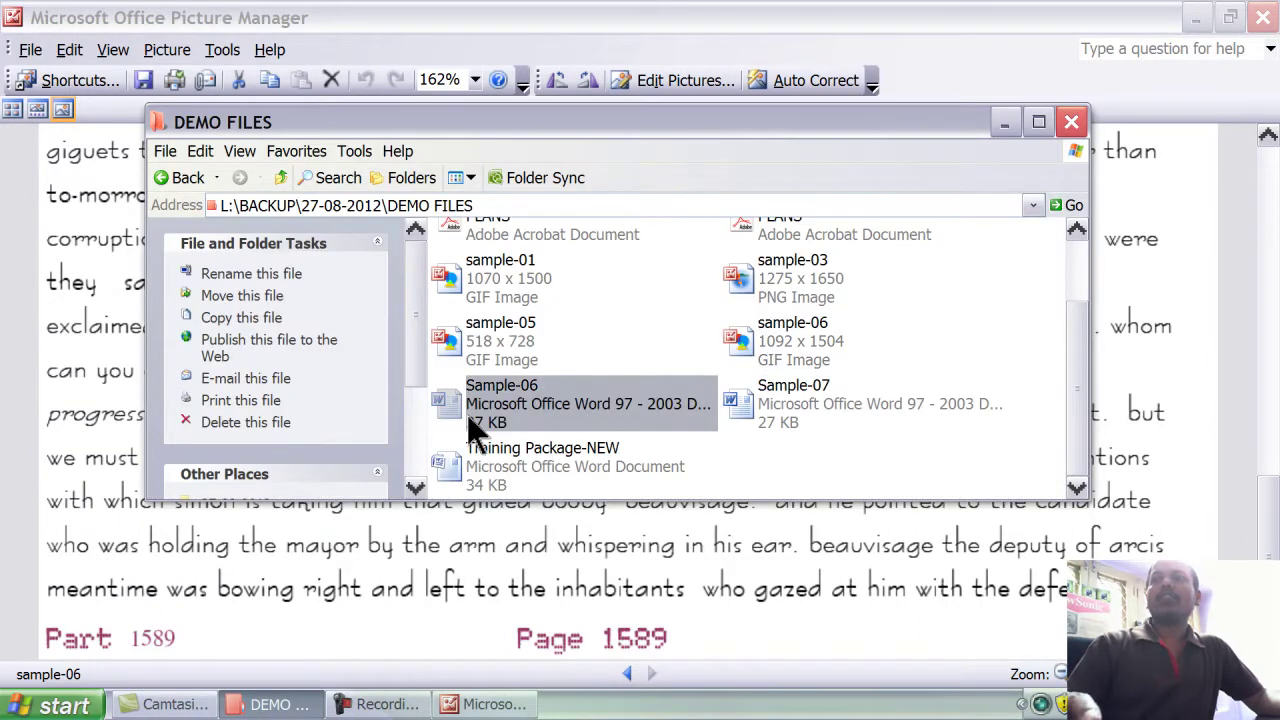
double_click(468, 417)
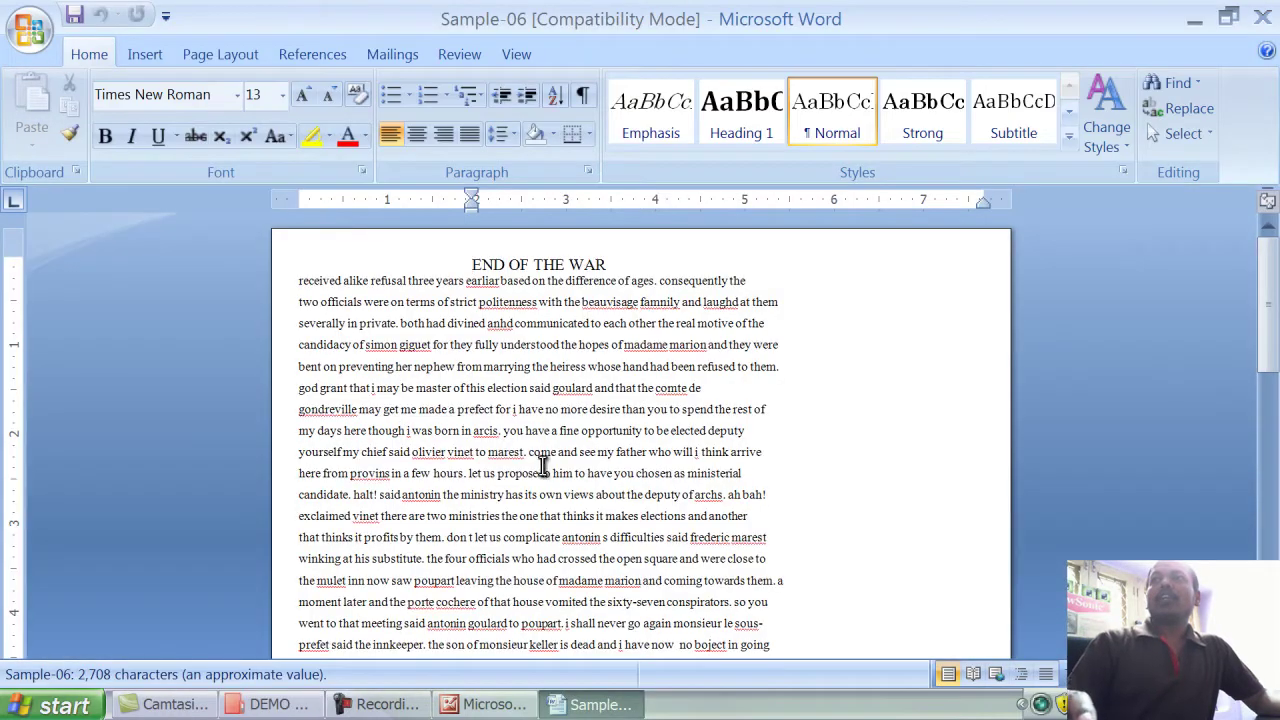
scroll(546, 465, up, 5)
scroll(546, 465, down, 4)
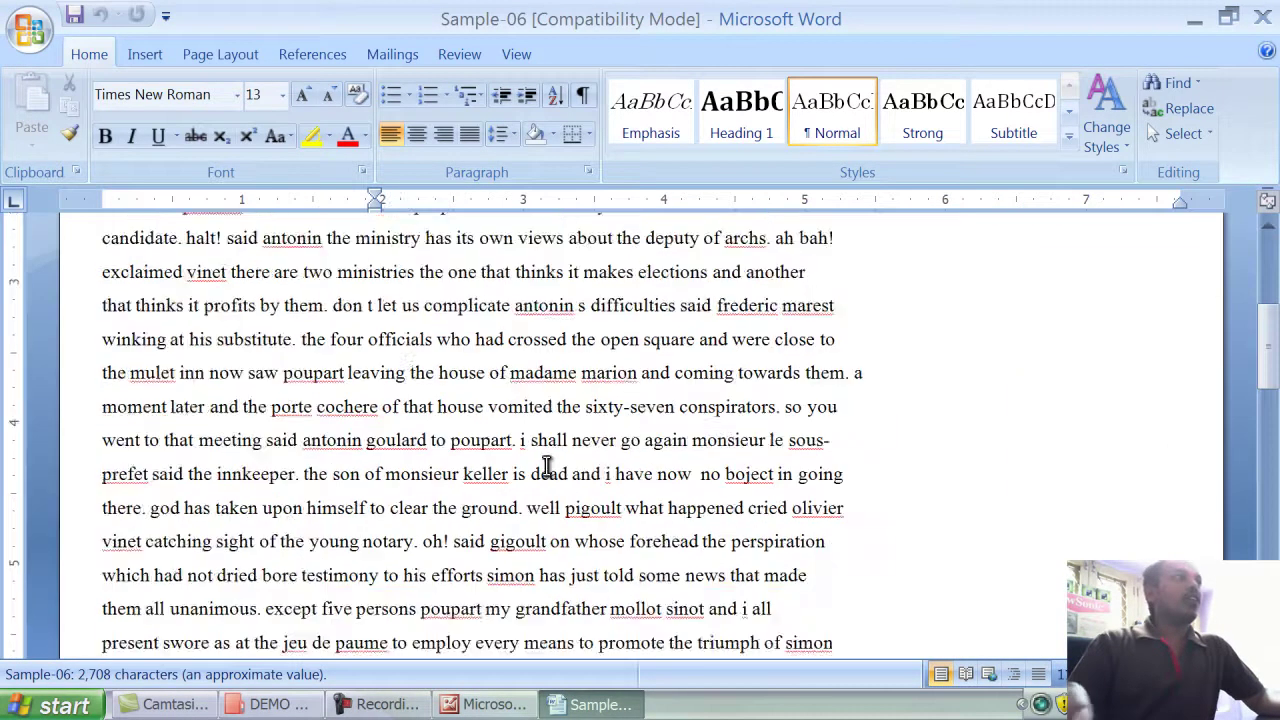
scroll(546, 465, down, 6)
scroll(546, 465, down, 3)
scroll(546, 465, up, 4)
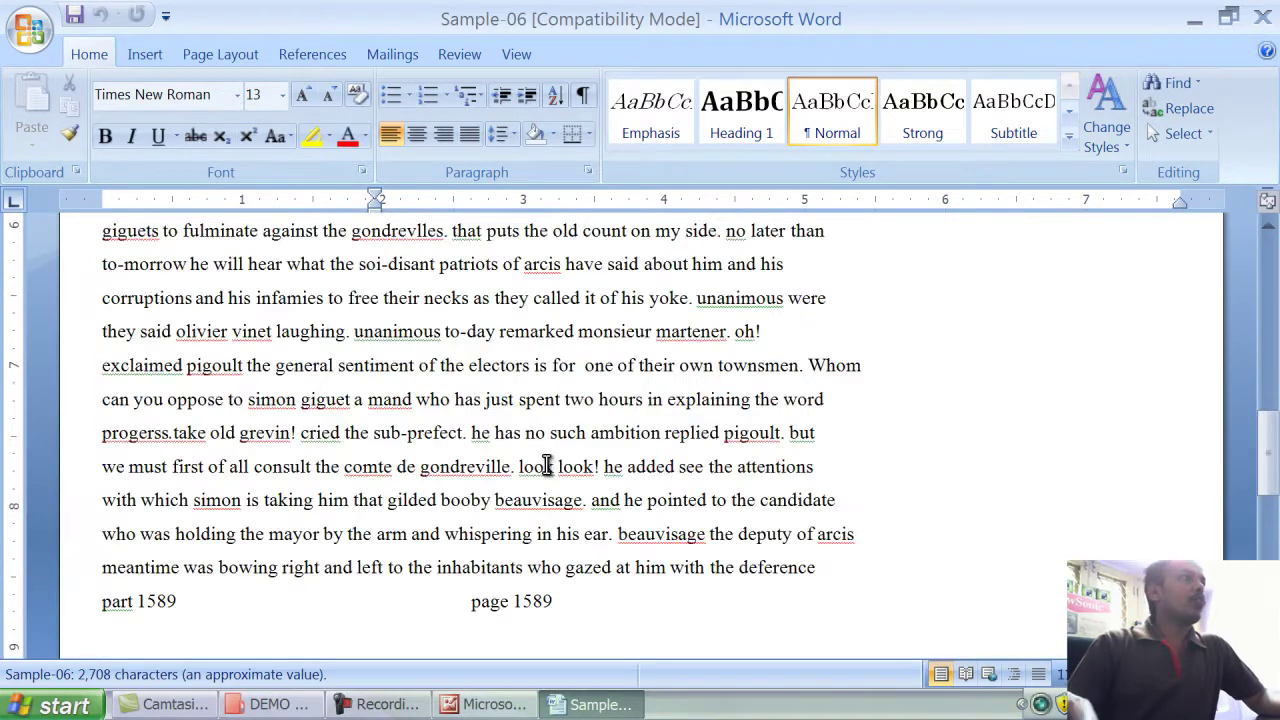
scroll(546, 465, up, 5)
scroll(546, 465, up, 3)
scroll(546, 465, up, 2)
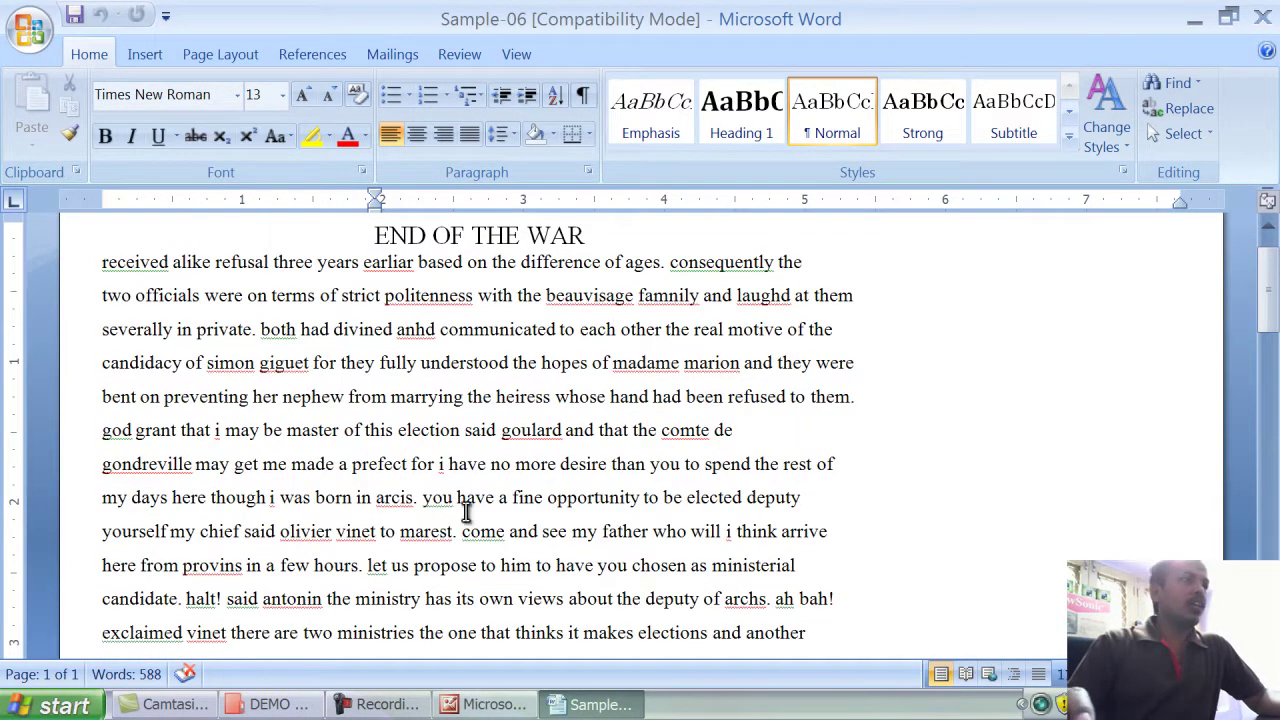
- Ignore the spelling flag on 'goulard' throughout the Sample-06 document
right_click(524, 438)
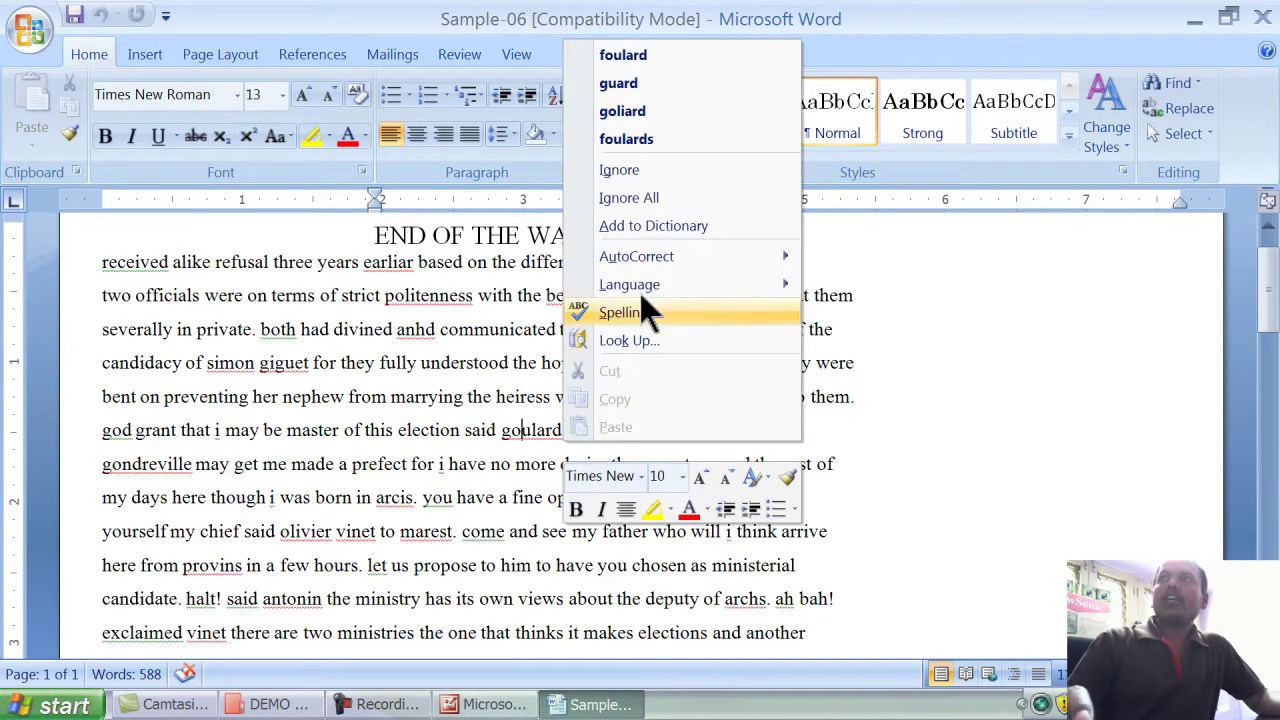
click(617, 198)
drag(400, 432, 632, 432)
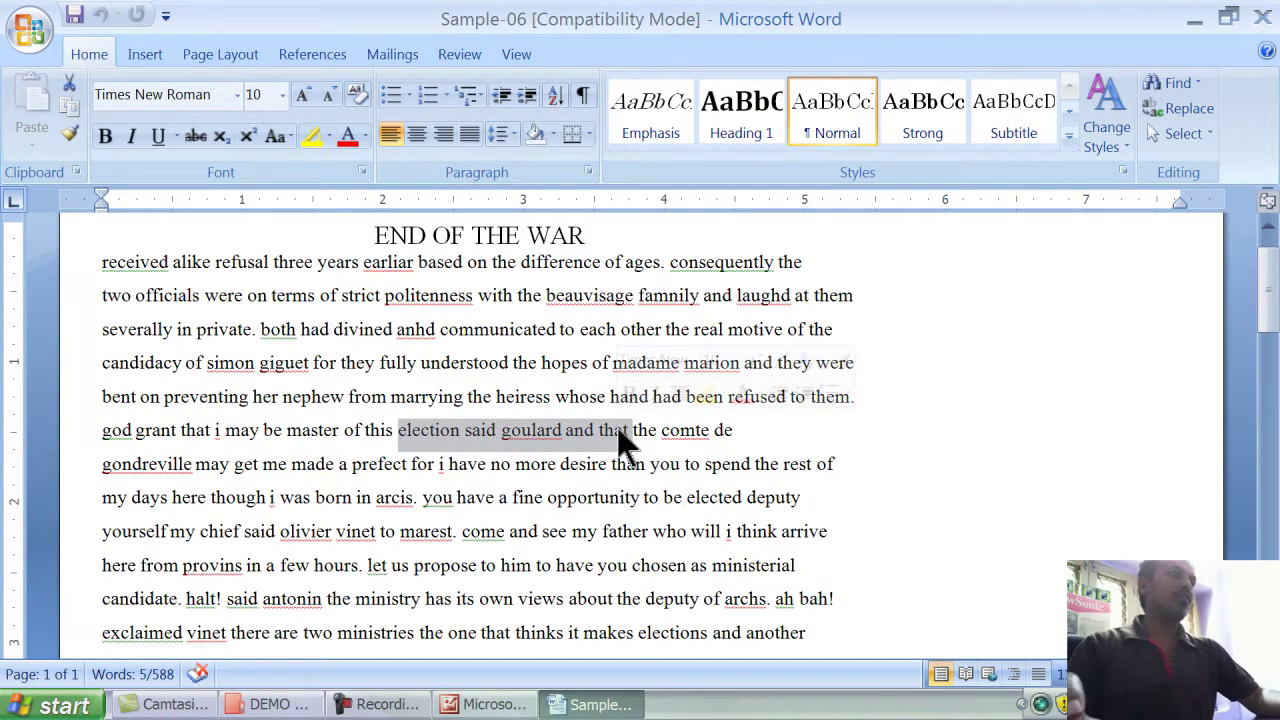
click(272, 497)
- Read through the transcription, selecting a line, then bring the DEMO FILES folder forward
scroll(362, 543, up, 1)
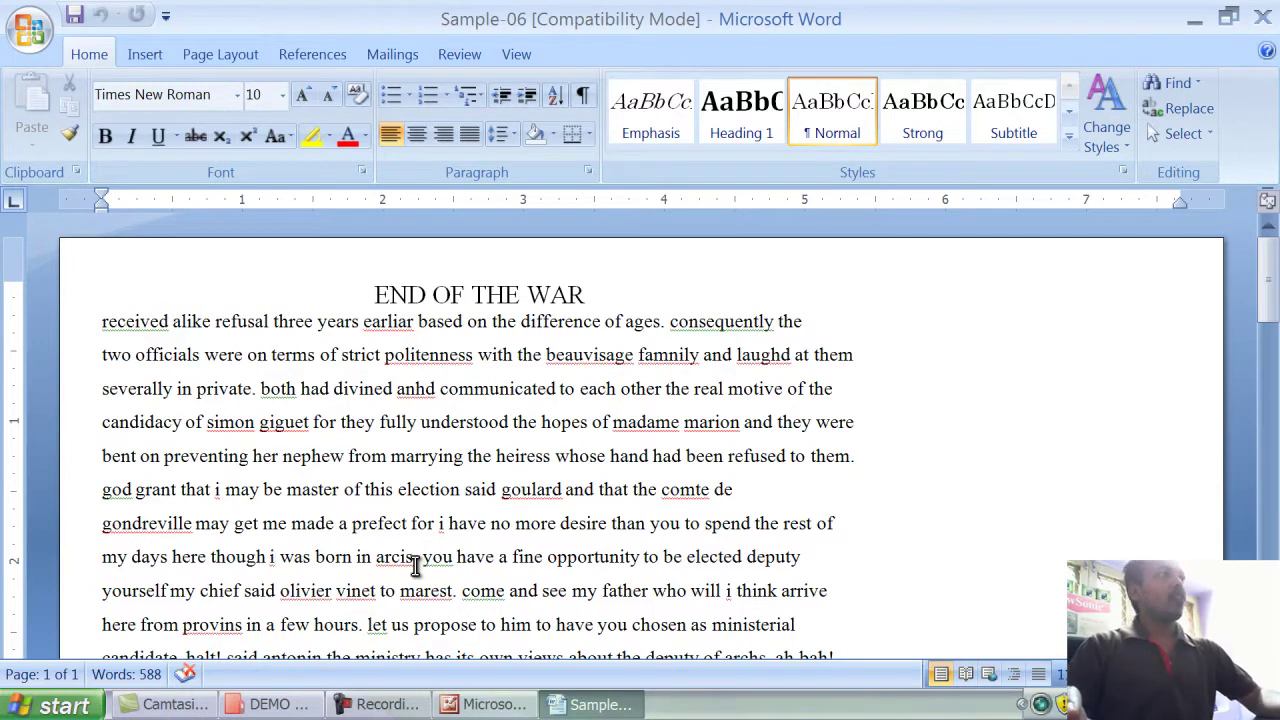
scroll(416, 565, down, 1)
scroll(443, 594, down, 5)
scroll(443, 594, down, 5)
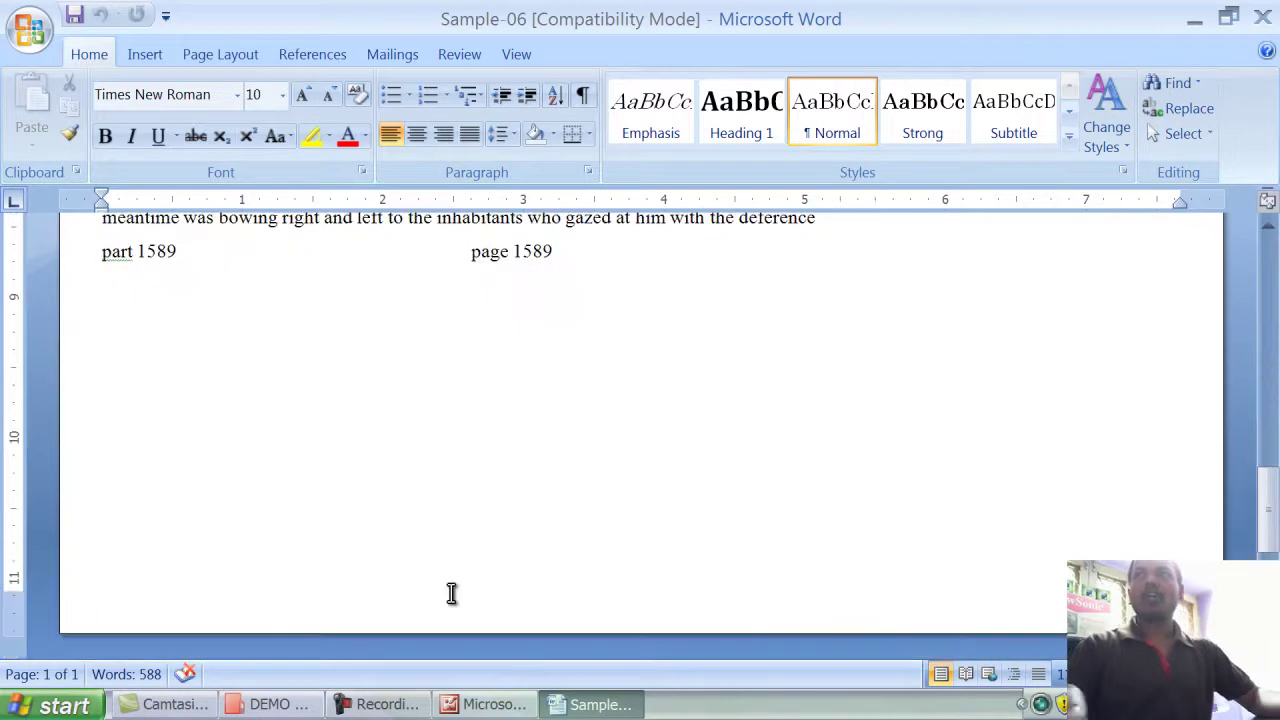
scroll(451, 593, up, 4)
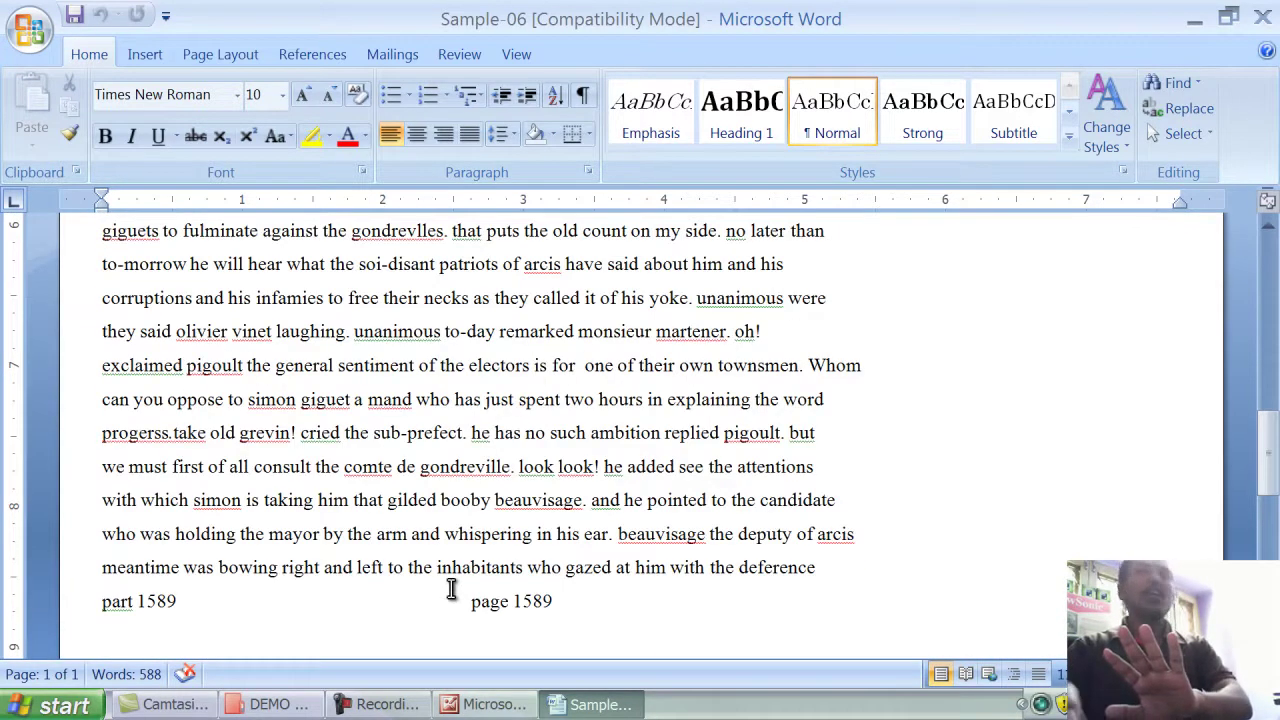
scroll(451, 590, up, 5)
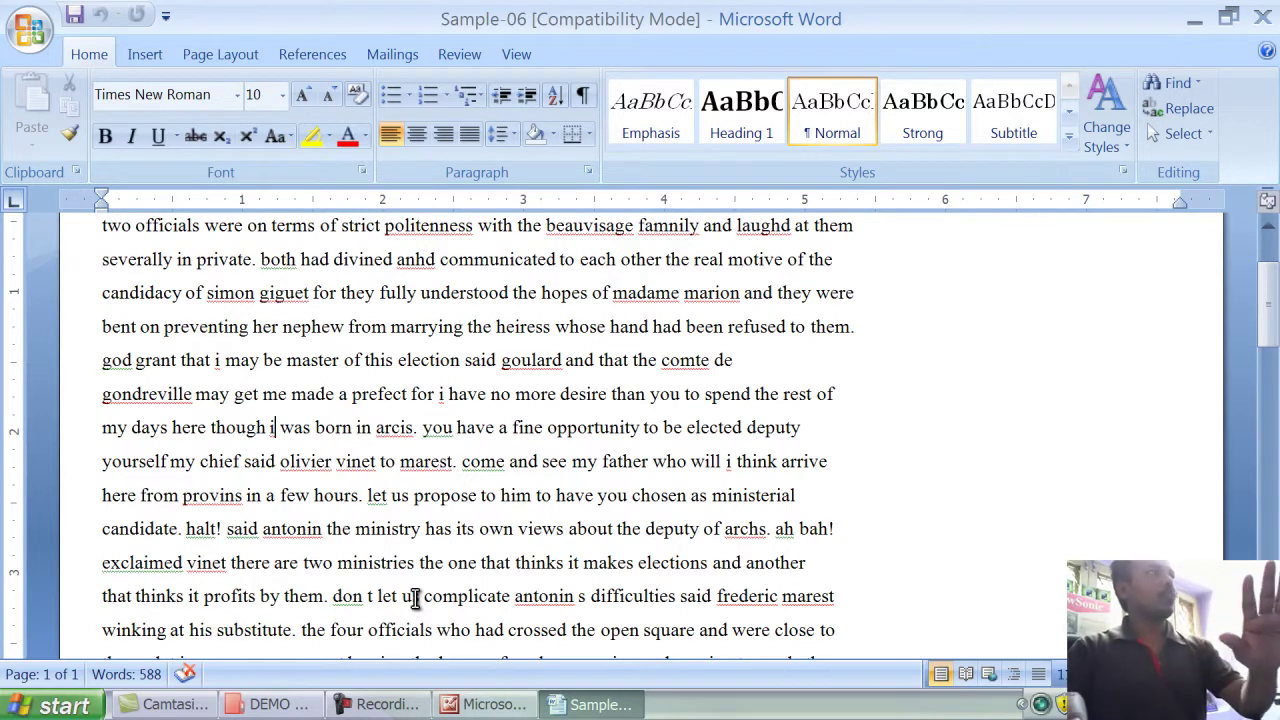
scroll(422, 598, up, 2)
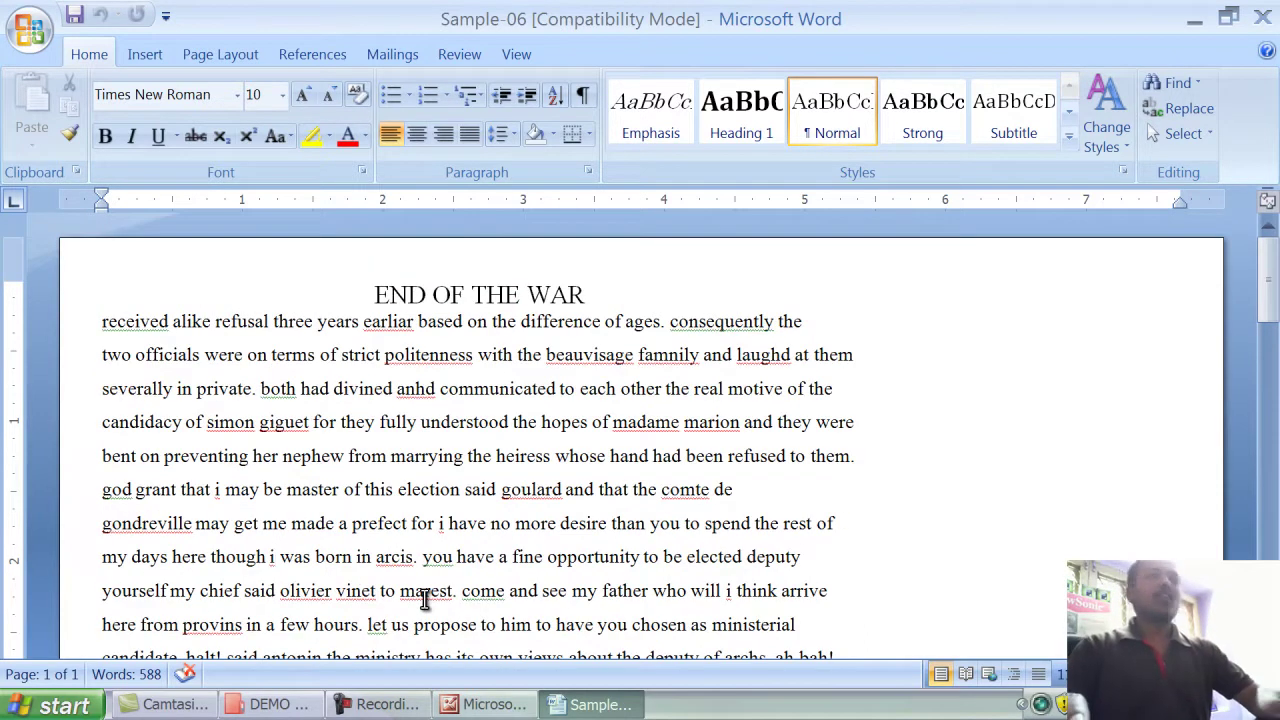
scroll(424, 598, down, 2)
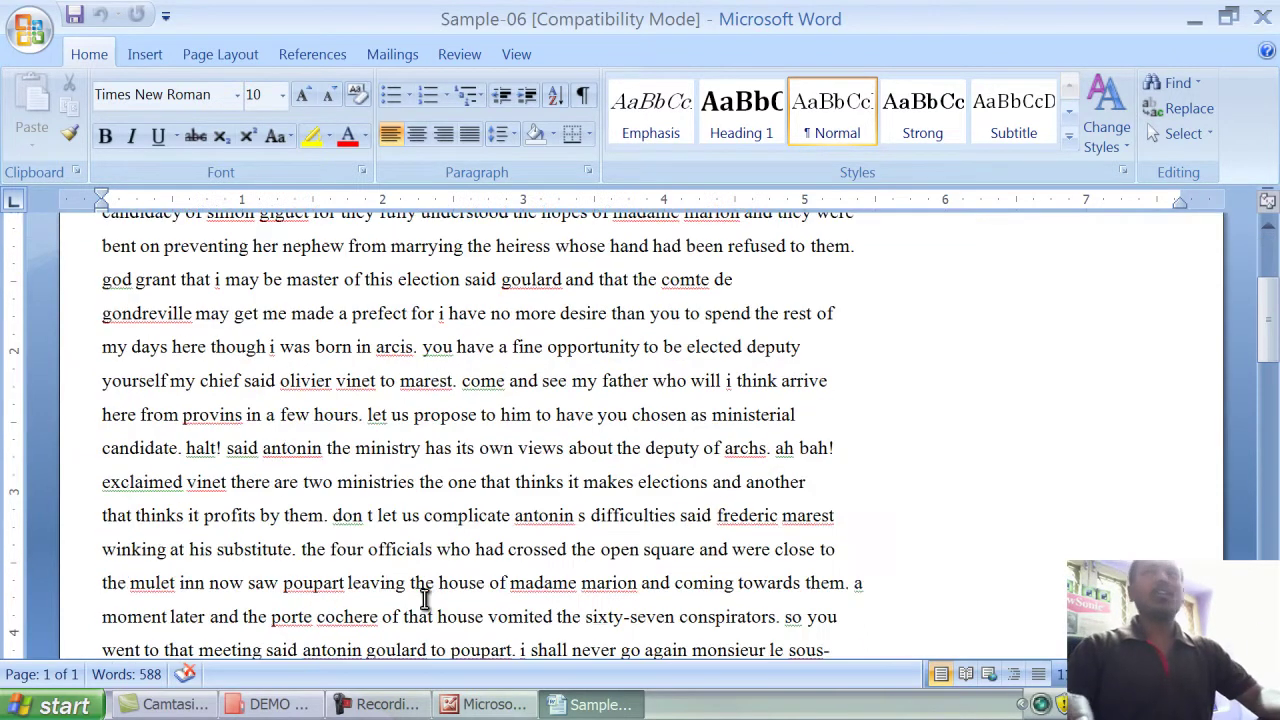
drag(280, 347, 641, 348)
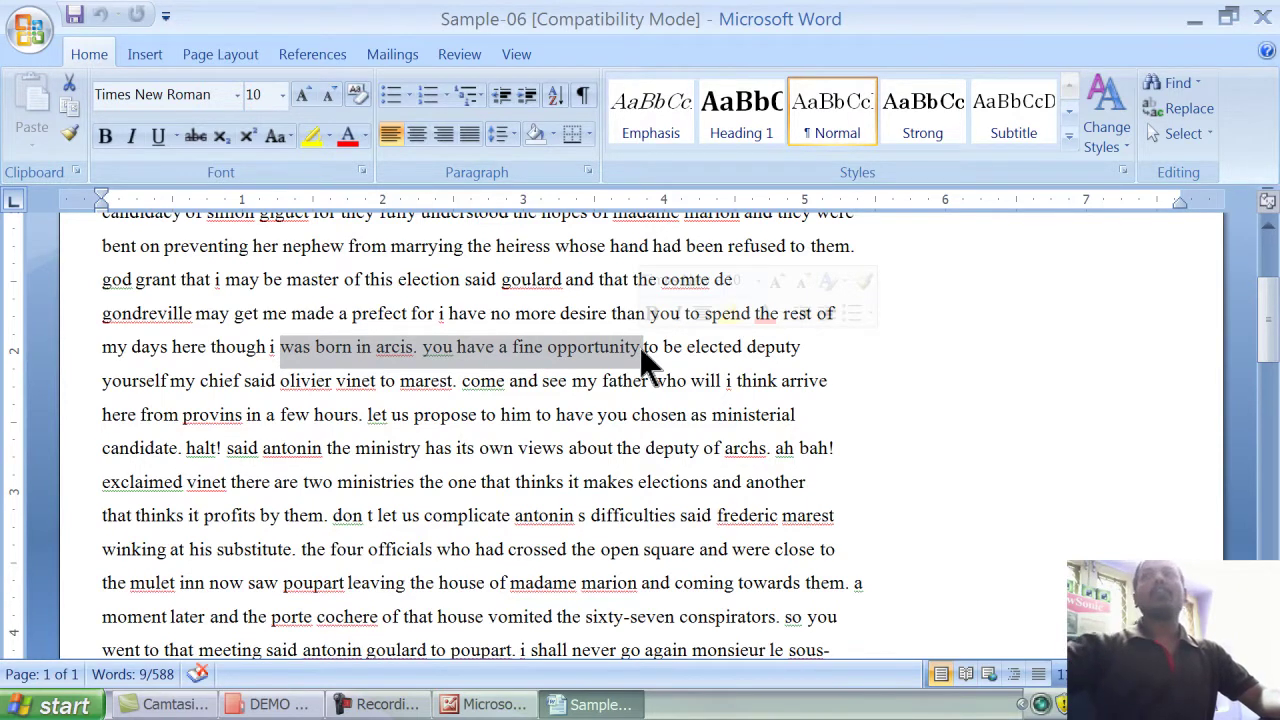
scroll(612, 293, up, 2)
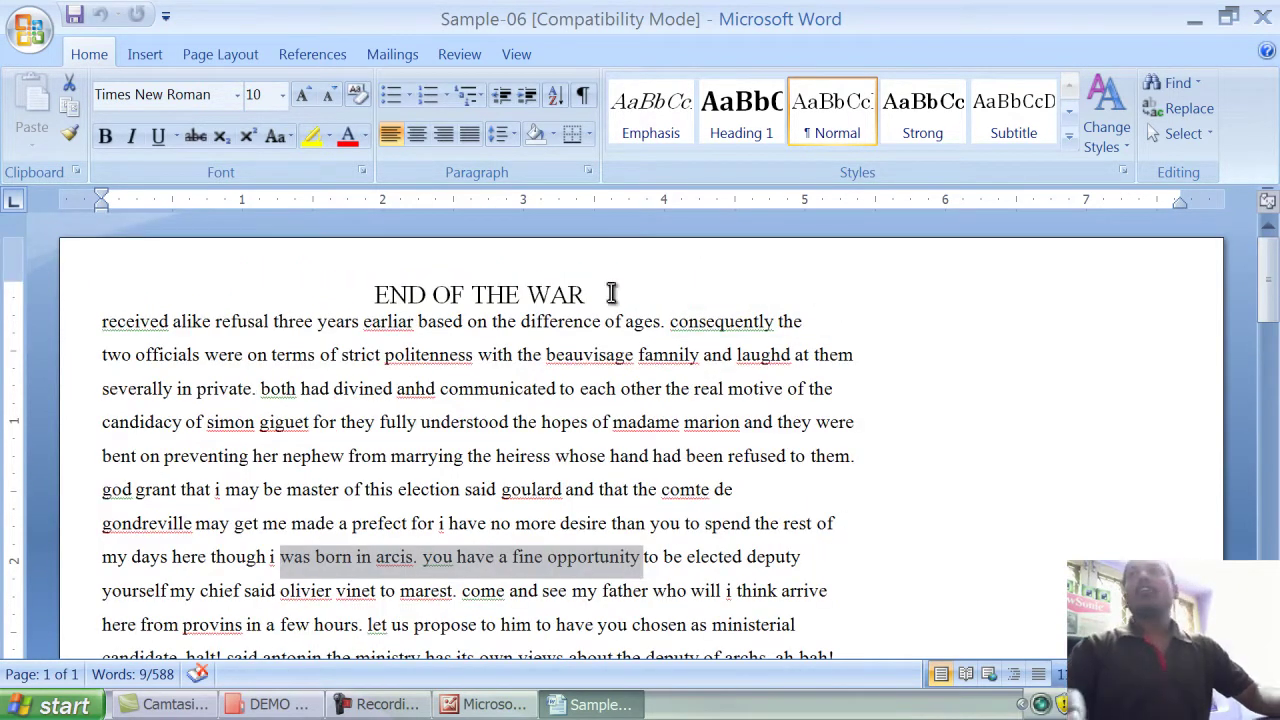
click(270, 704)
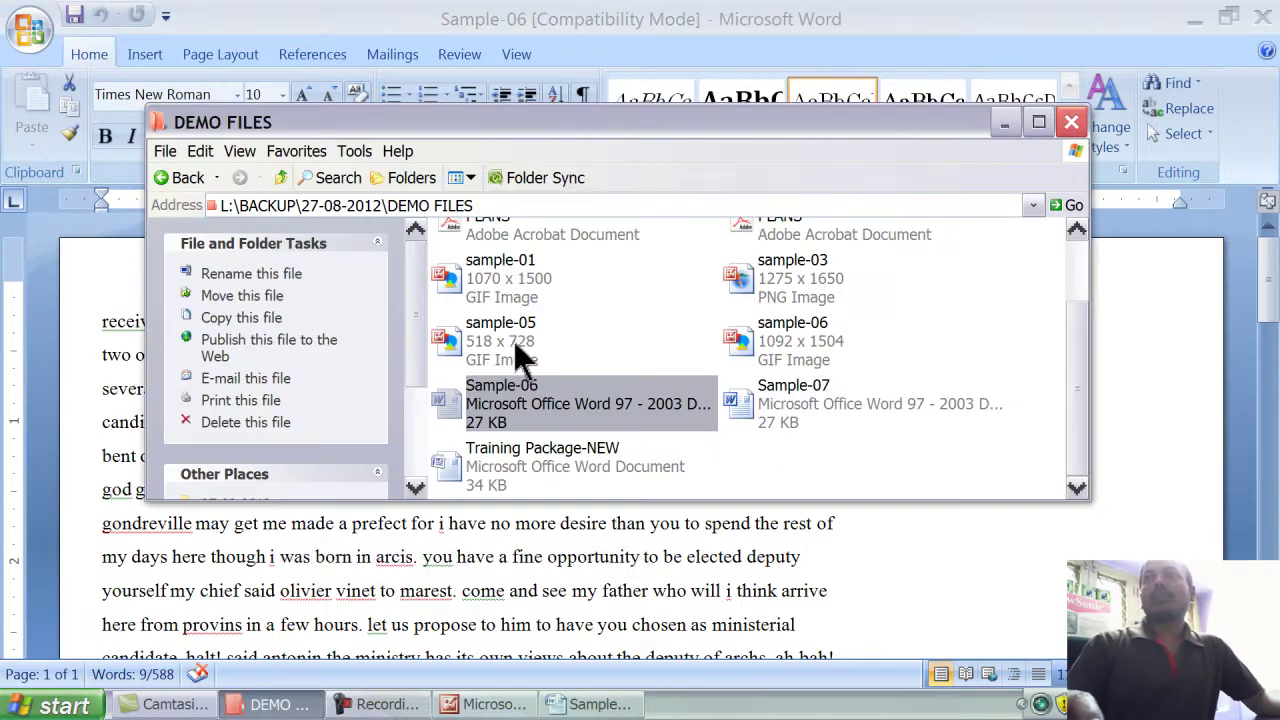
- Open the 2.Instruction-Specification document from the DEMO FILES folder
scroll(522, 350, up, 2)
drag(462, 500, 462, 231)
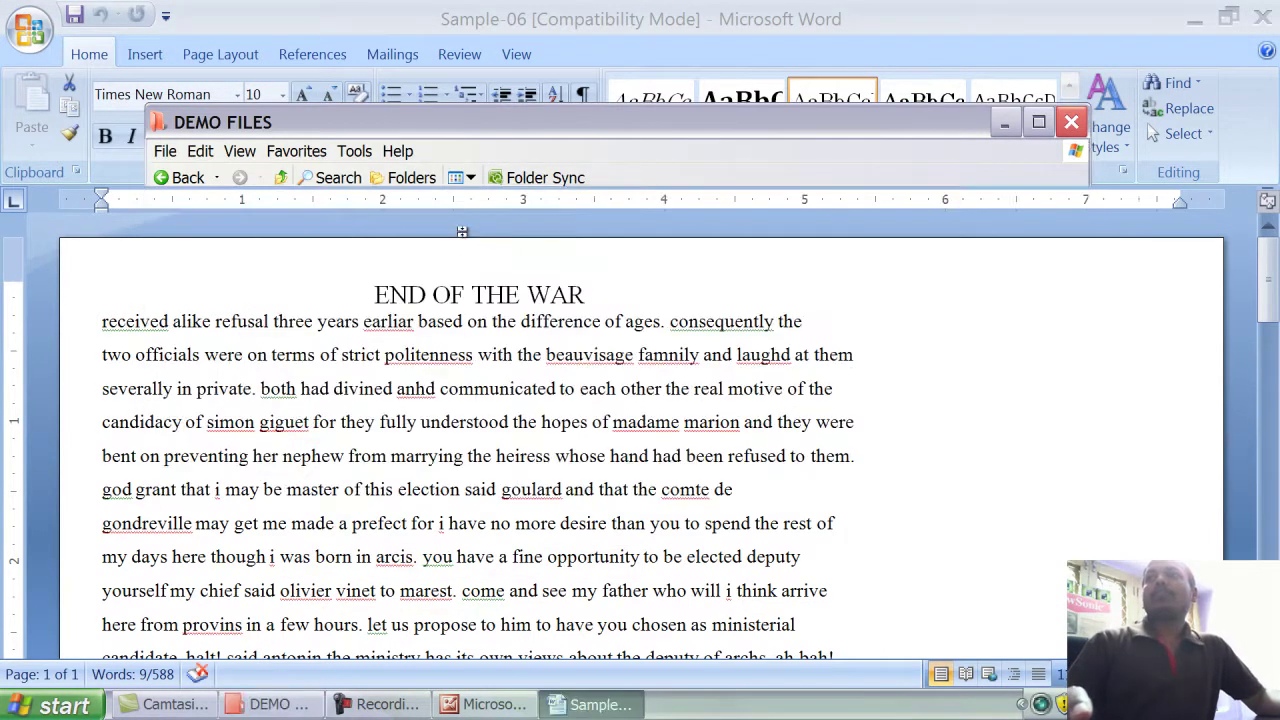
key(Return)
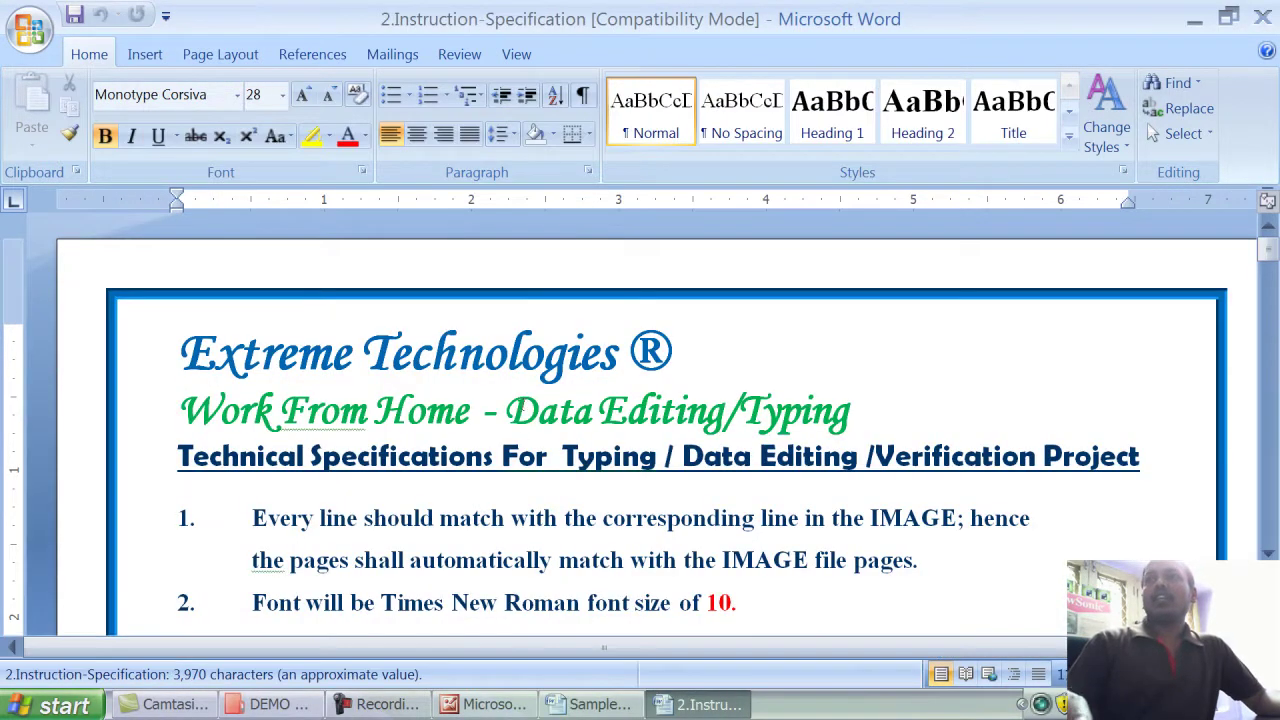
scroll(522, 404, down, 4)
scroll(522, 404, up, 3)
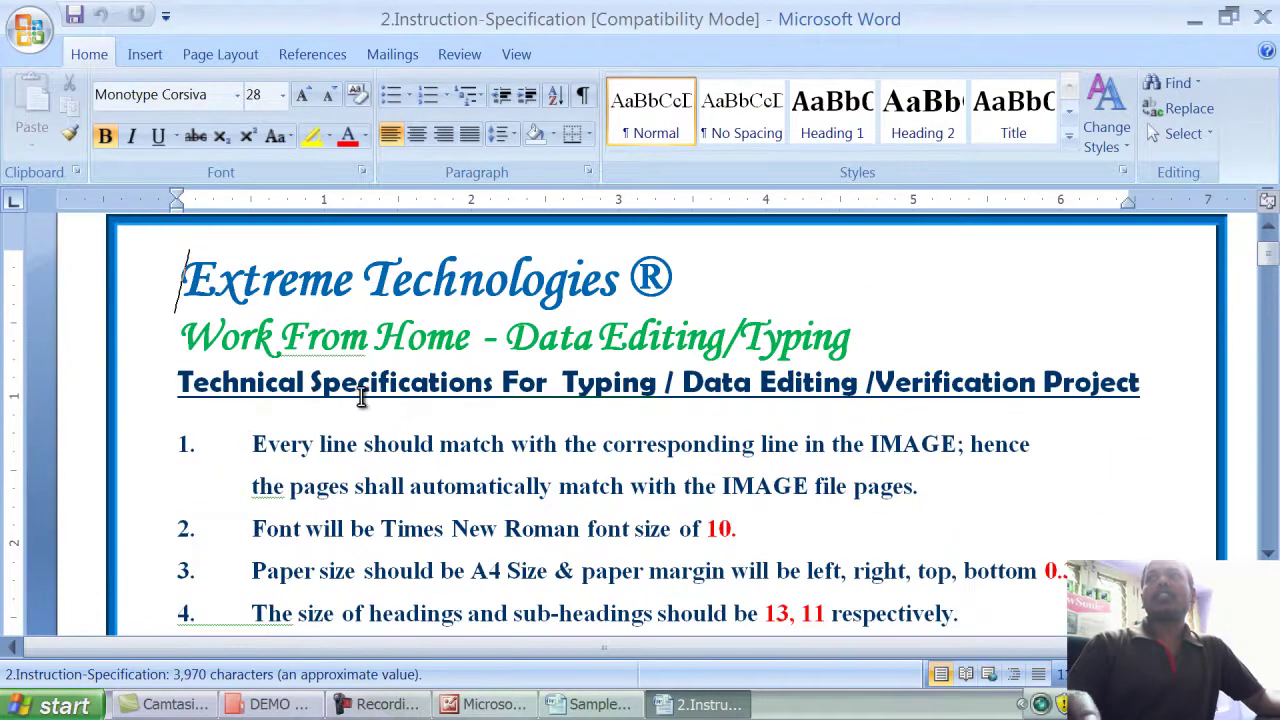
- Review the specification's typing rules up to item 20, then return to Sample-06
mouse_move(240, 380)
mouse_down()
mouse_move(716, 398)
mouse_move(1023, 380)
mouse_up()
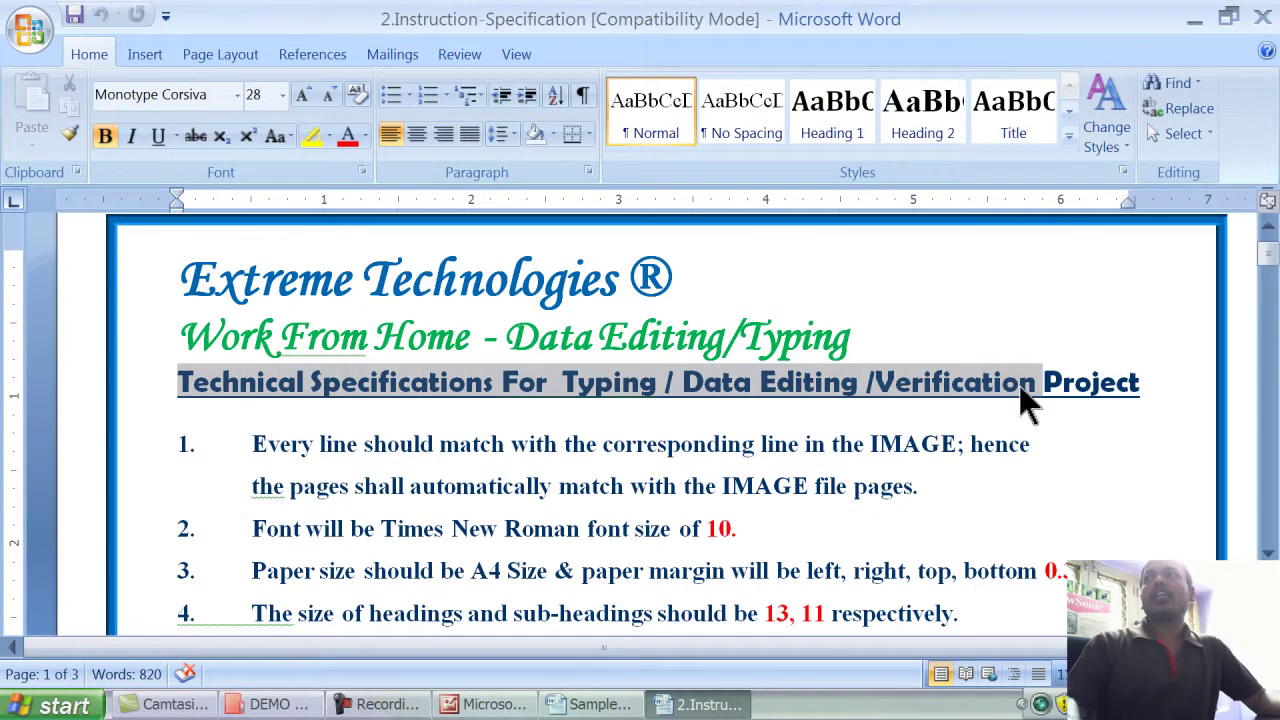
scroll(723, 492, down, 3)
scroll(723, 492, down, 12)
scroll(697, 491, down, 7)
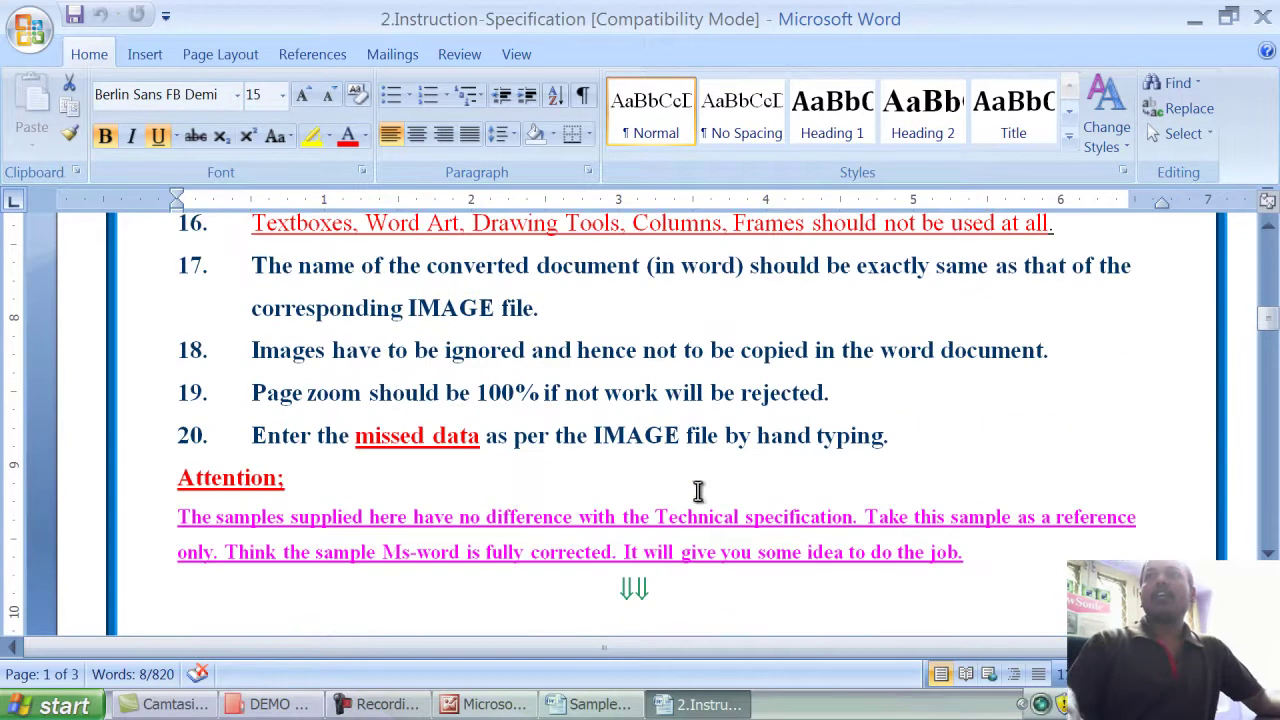
click(897, 440)
drag(897, 440, 281, 168)
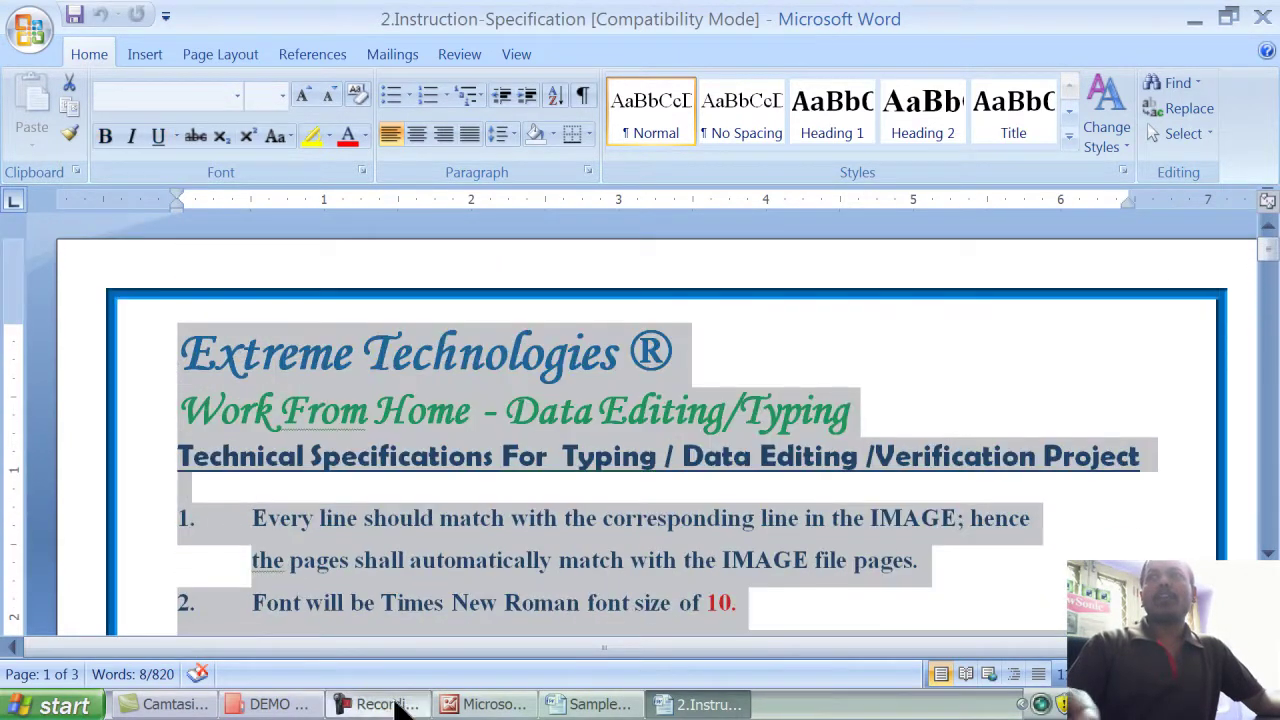
click(600, 704)
scroll(612, 530, down, 3)
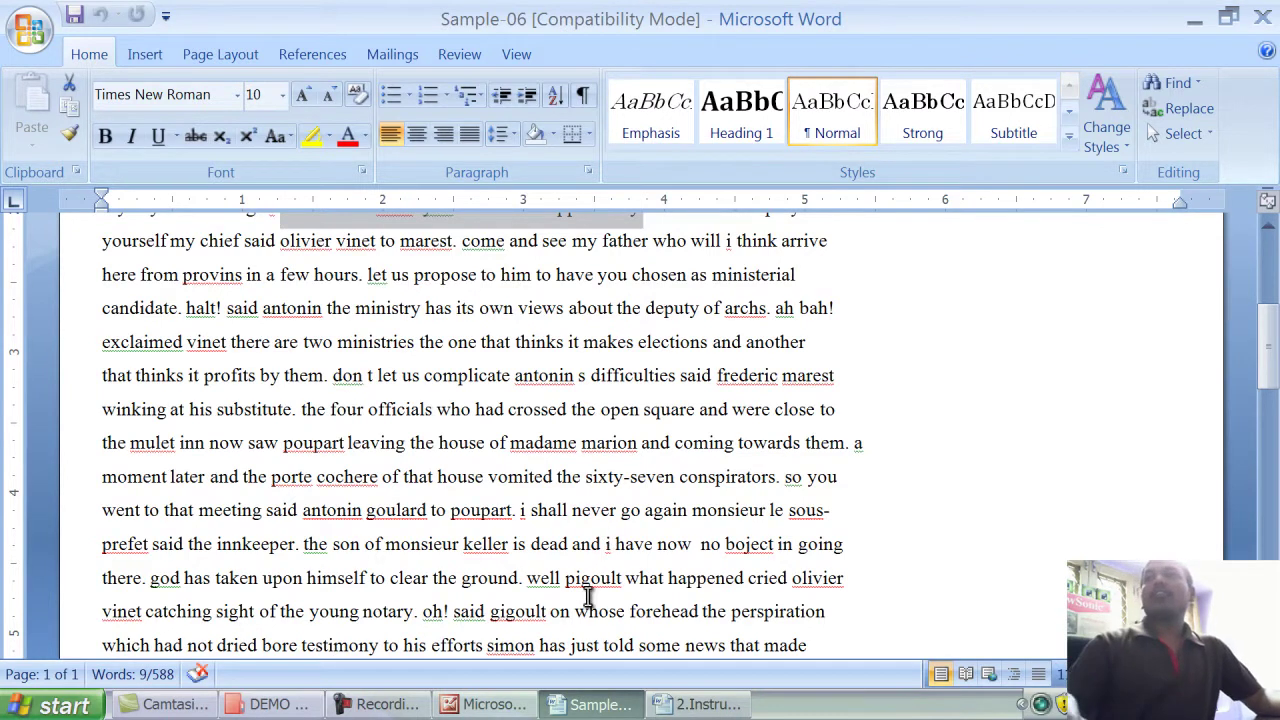
- Show the sample-06 scan from its END OF THE WAR heading down to the Goulard and Arcis election passage
scroll(632, 578, up, 4)
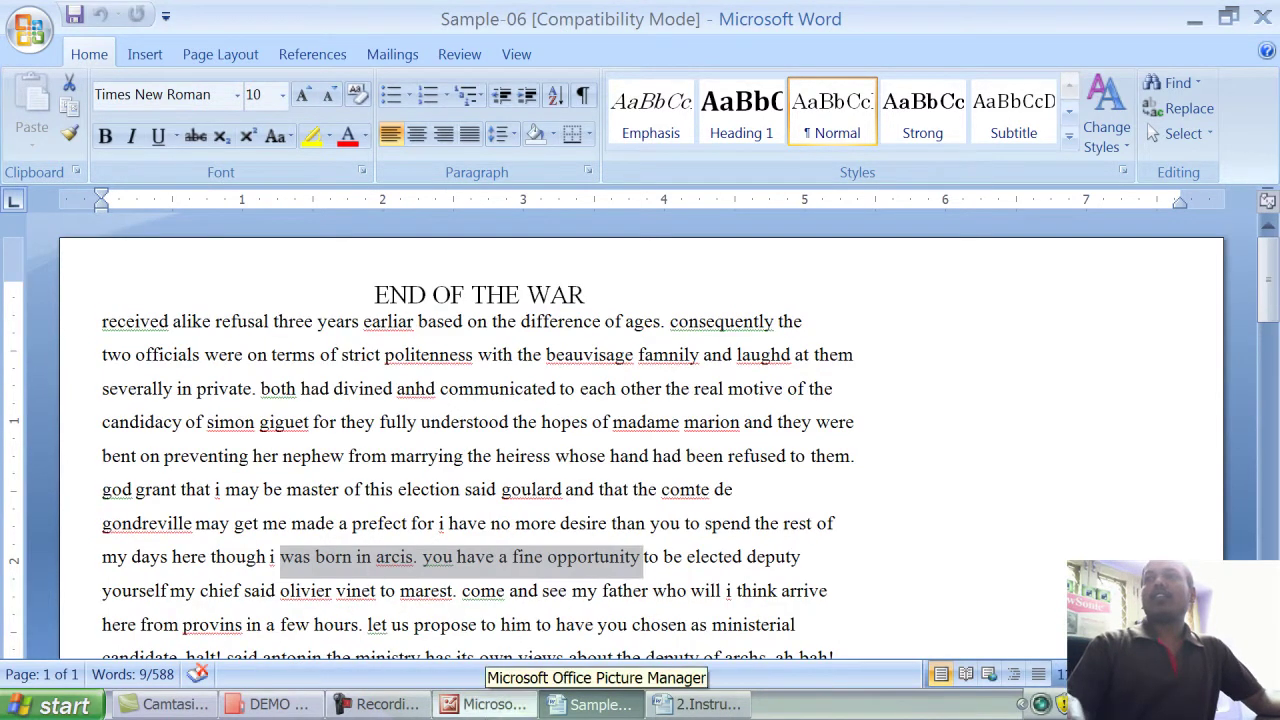
click(494, 704)
scroll(475, 468, up, 1)
scroll(477, 470, up, 3)
scroll(514, 486, up, 2)
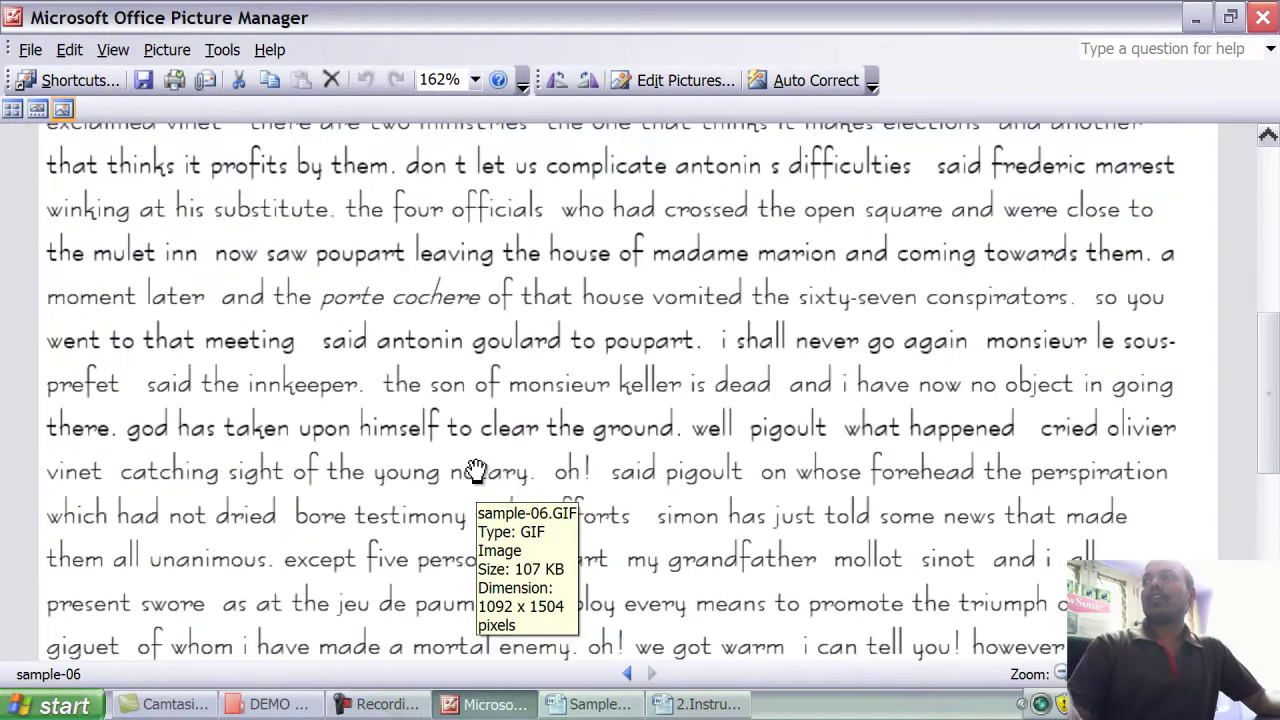
scroll(521, 492, up, 2)
scroll(521, 492, up, 2)
scroll(521, 492, up, 1)
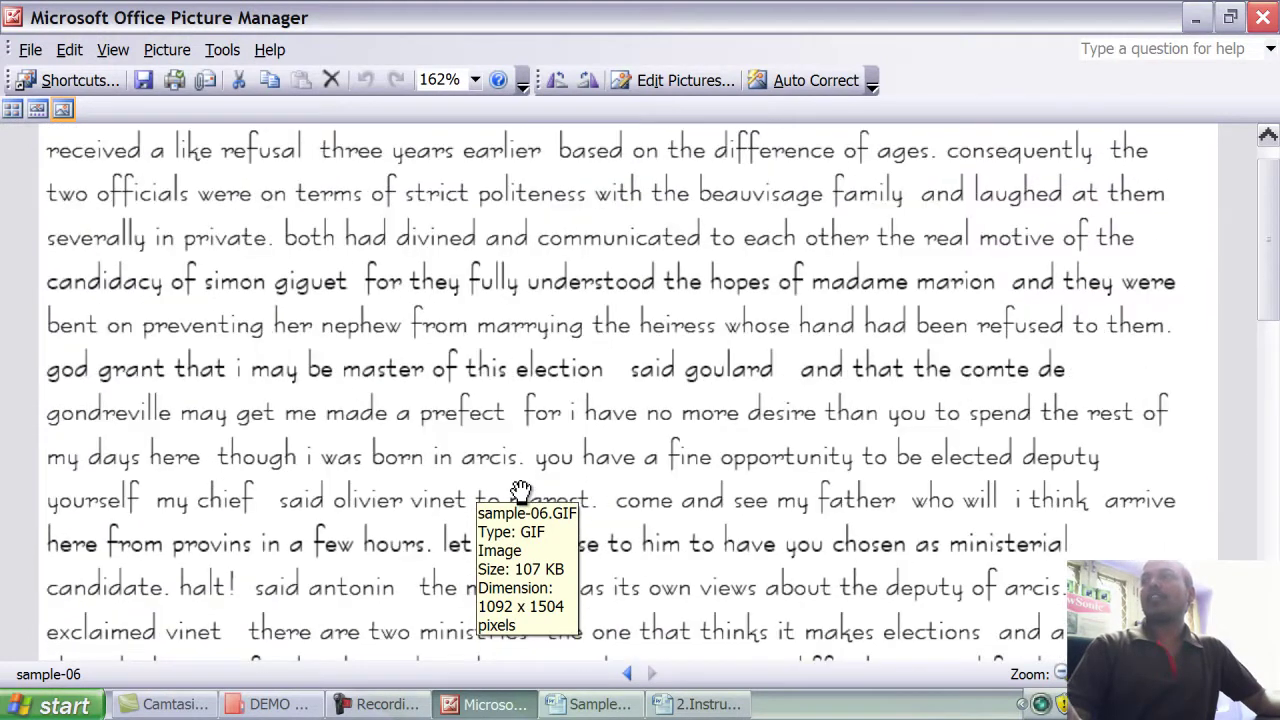
scroll(521, 492, up, 1)
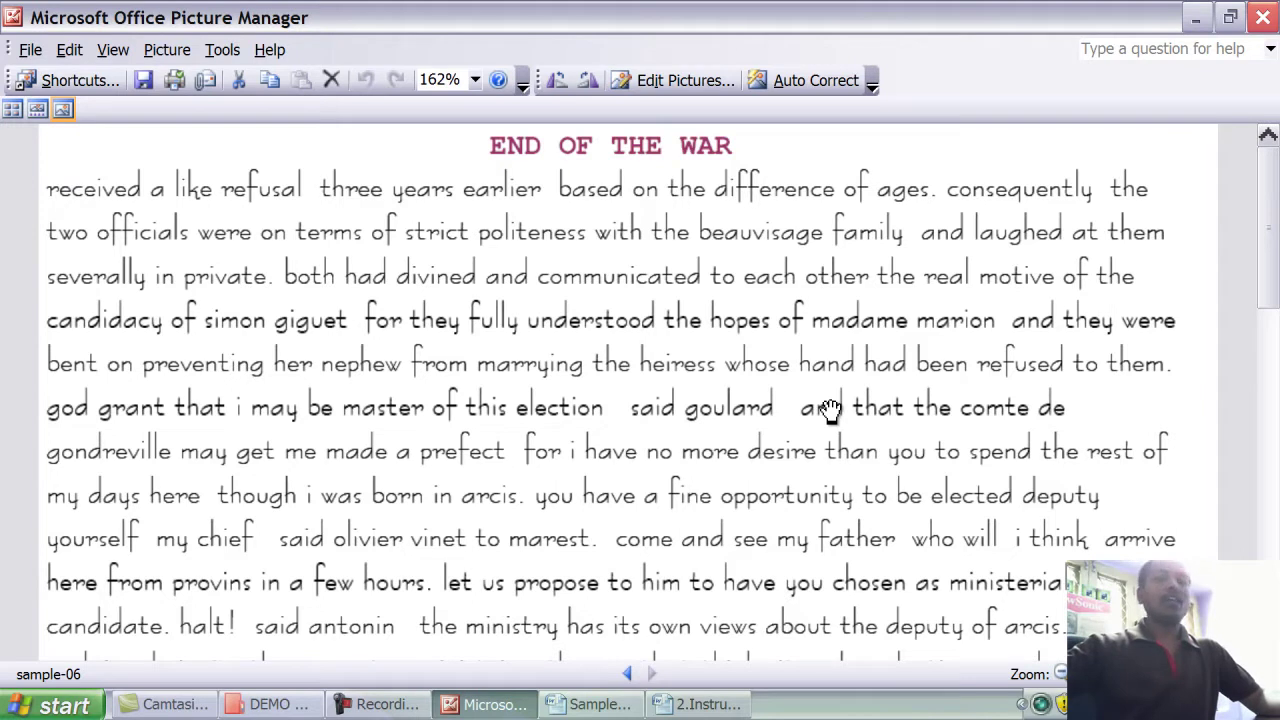
scroll(737, 508, down, 2)
scroll(734, 444, down, 3)
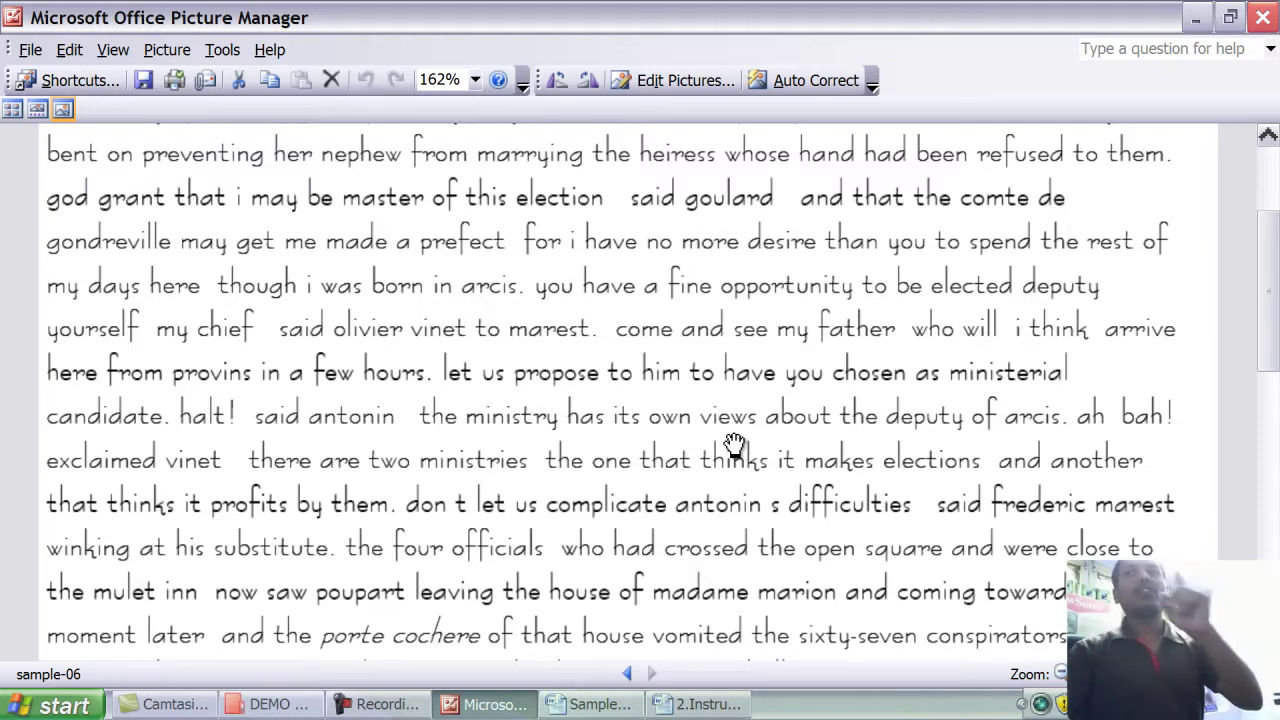
- Bring up 2.Instruction-Specification showing rules 1 to 8 on font, paper size and spacing, deselected
click(700, 704)
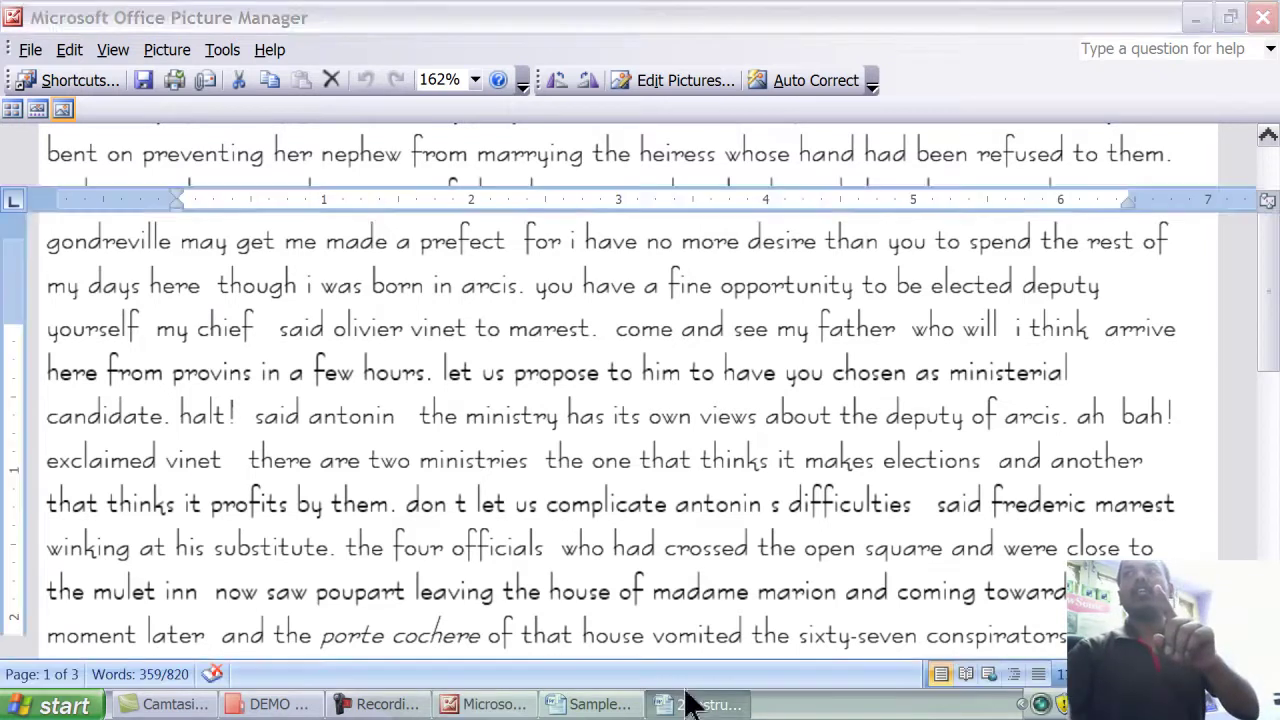
scroll(606, 500, down, 5)
click(571, 488)
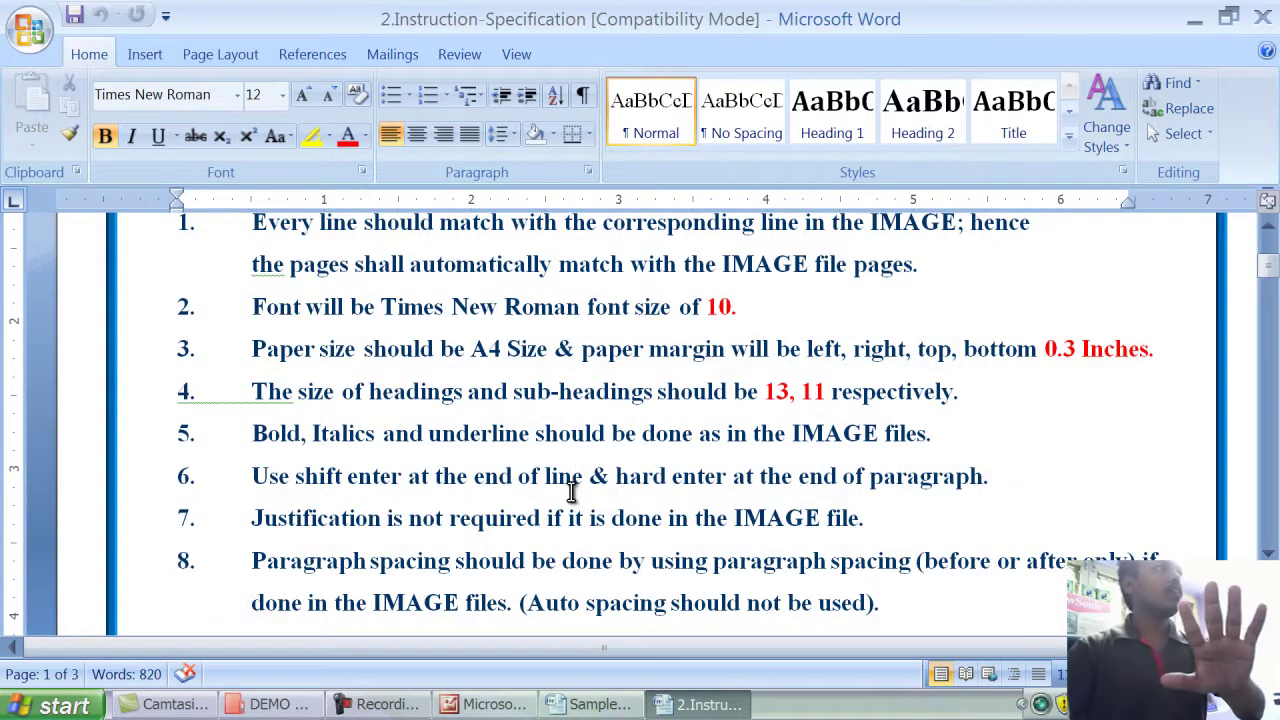